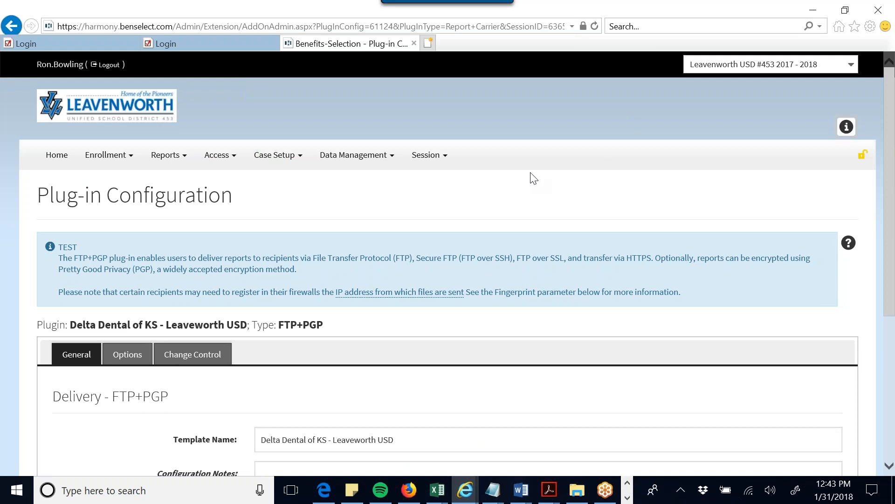
- Bring the file-delivery flow diagram to the front in Paint
scroll(530, 172, down, 3)
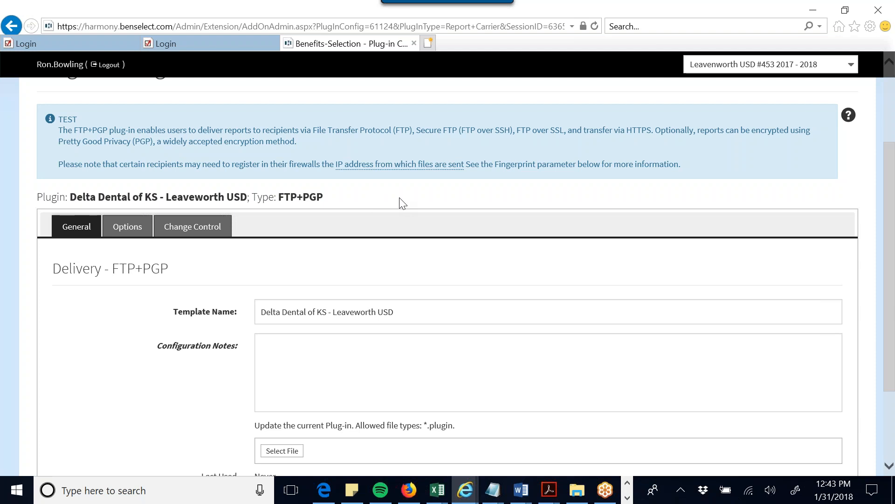
scroll(415, 206, down, 1)
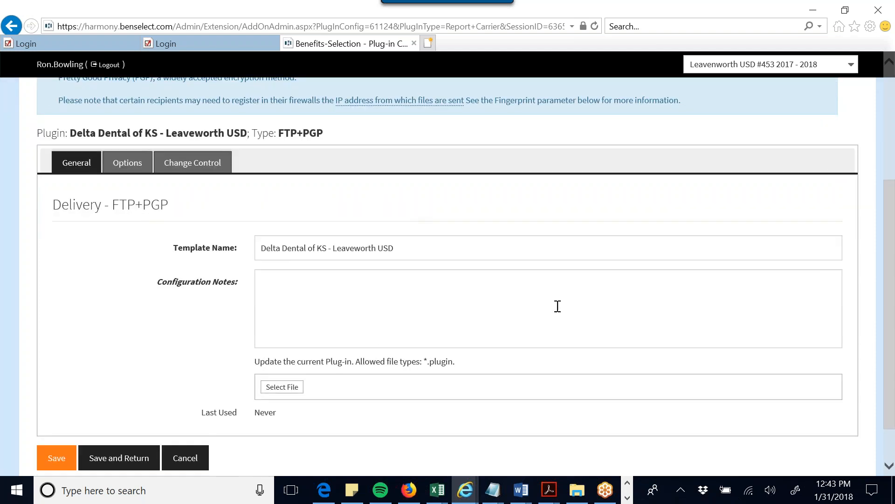
click(628, 498)
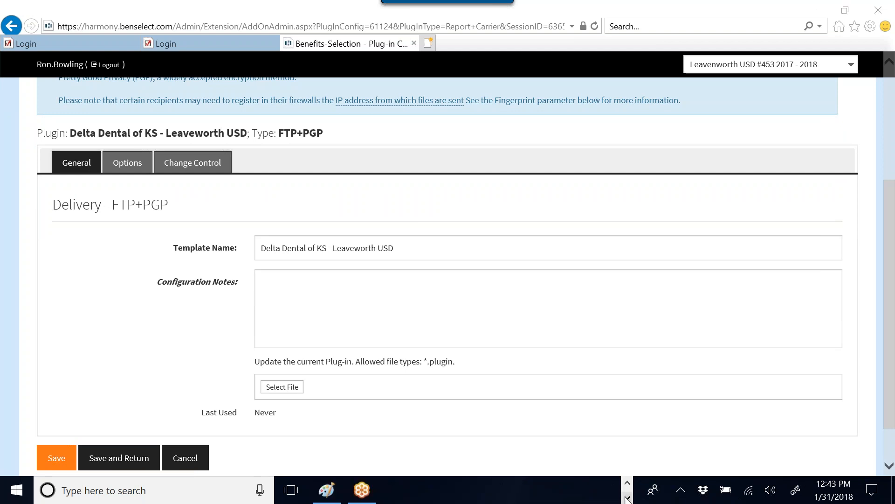
click(327, 490)
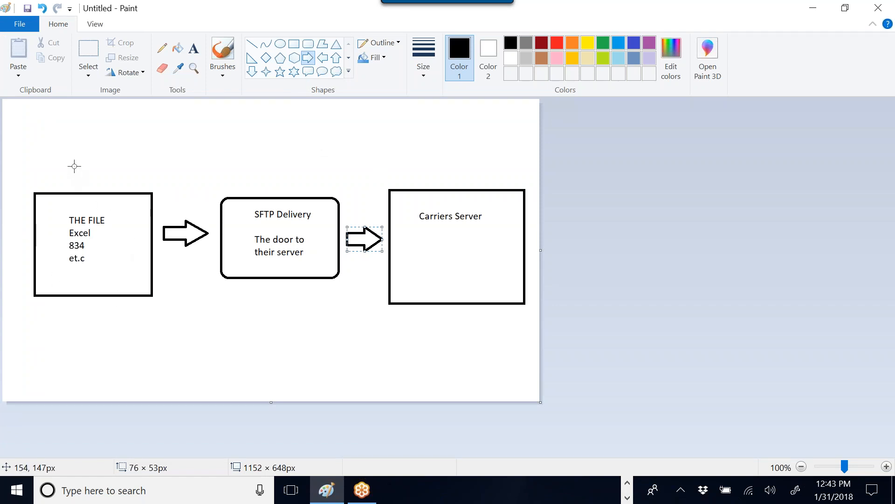
- Add the text label 'Selerix' above THE FILE box
click(195, 48)
drag(56, 144, 127, 176)
text(Selerix)
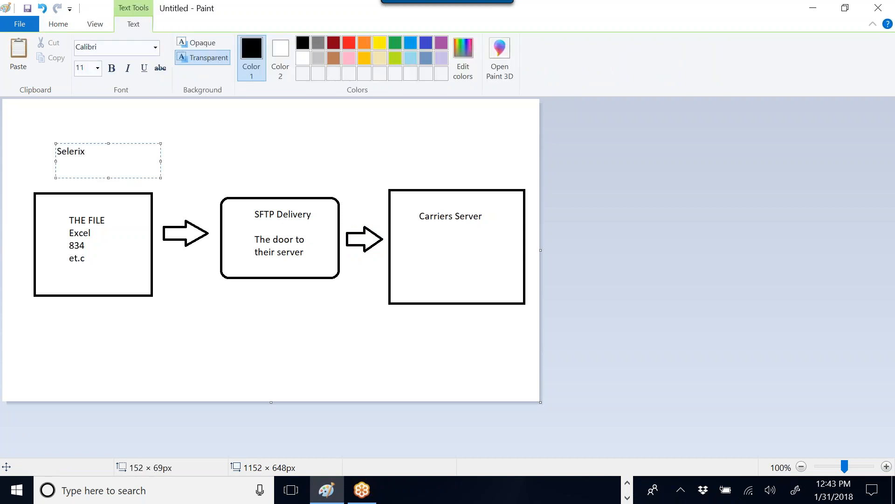
drag(161, 161, 113, 161)
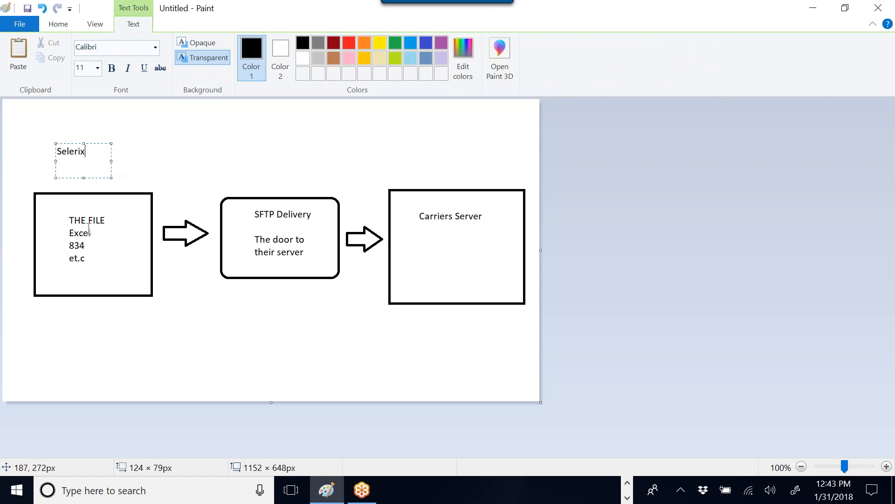
click(137, 178)
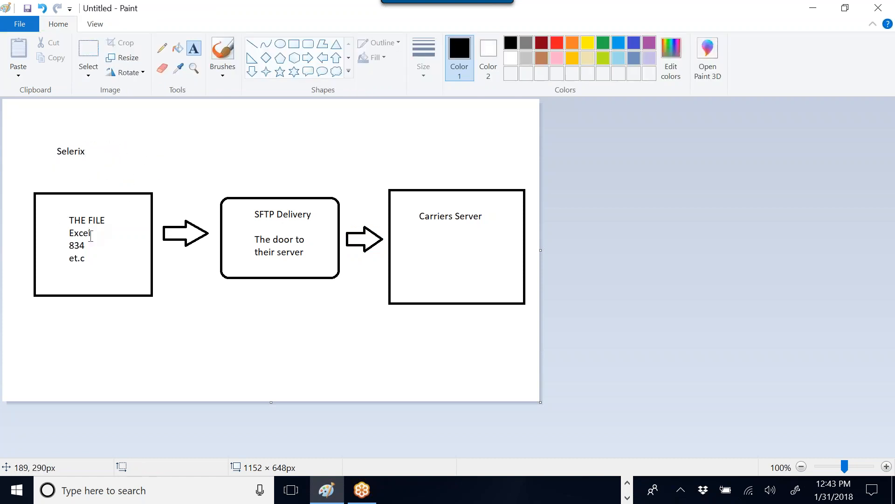
- Add text boxes on the 834 line and after 'et.c'
click(69, 246)
text(Ams)
key(BackSpace)
key(BackSpace)
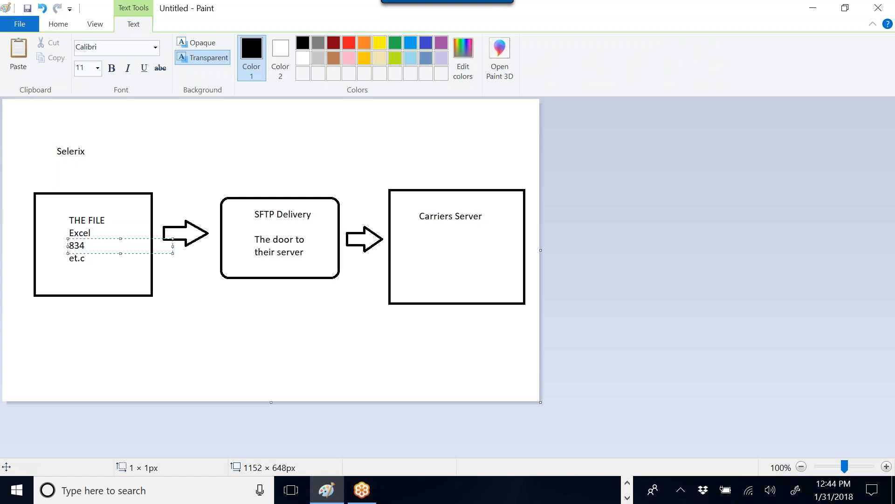
click(84, 240)
click(84, 255)
click(103, 249)
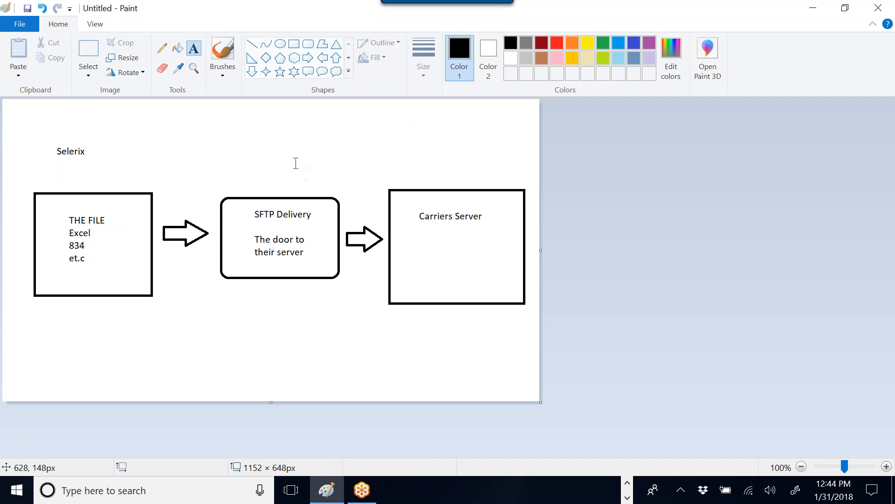
- In Gmail, preview the attached Surency_Support.asc PGP key, then close the preview
click(812, 8)
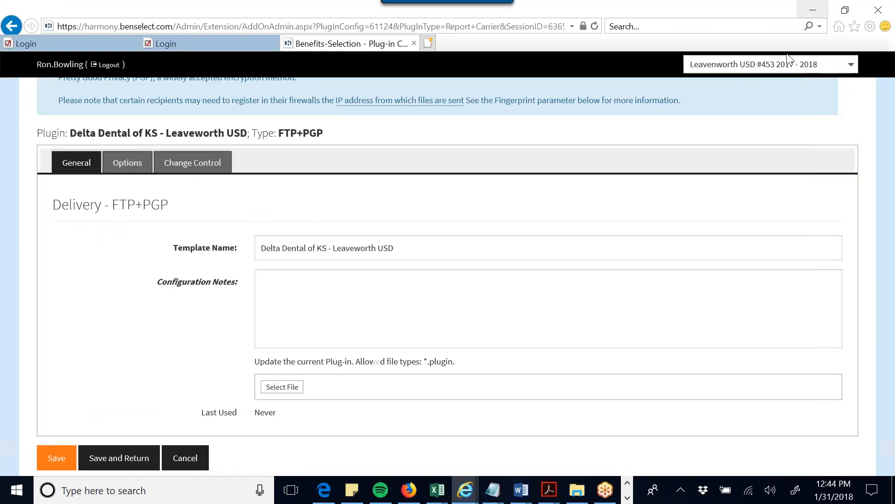
click(409, 490)
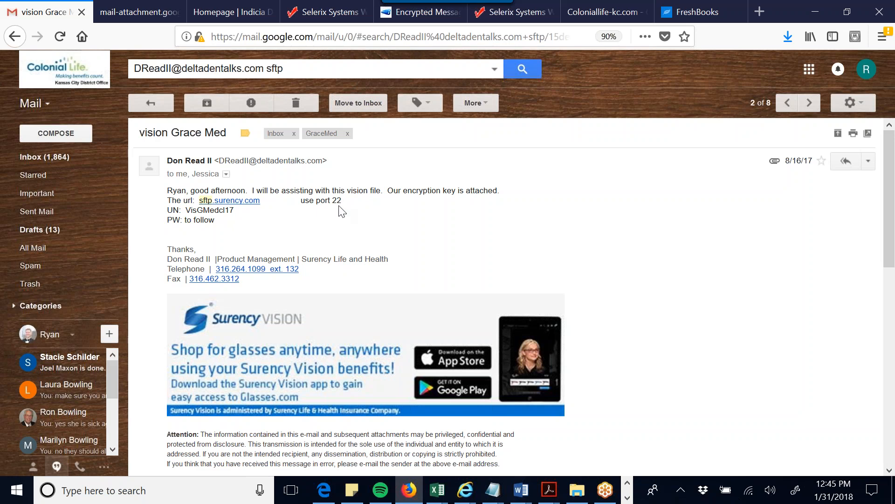
scroll(340, 206, down, 10)
scroll(341, 215, up, 10)
scroll(415, 225, down, 5)
click(270, 294)
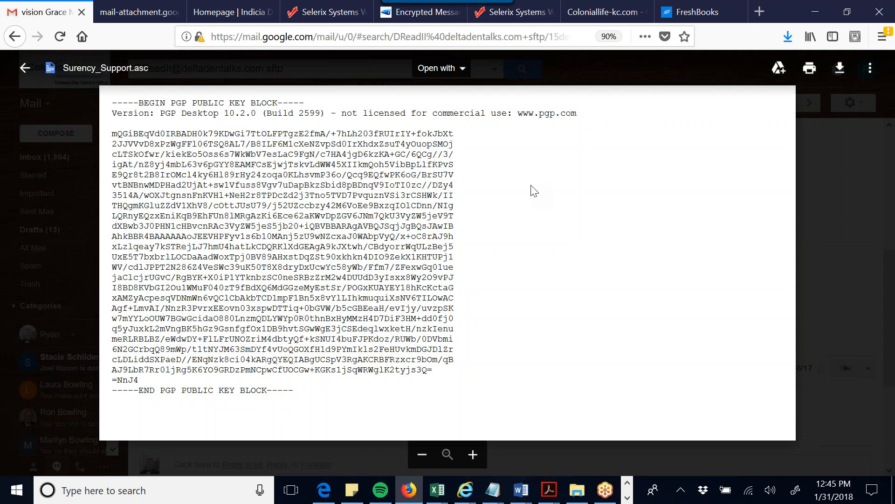
click(840, 173)
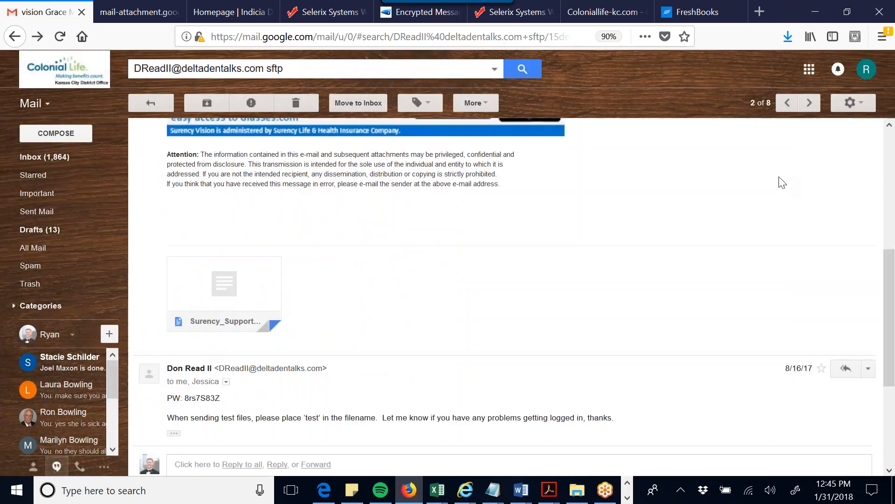
scroll(446, 268, up, 6)
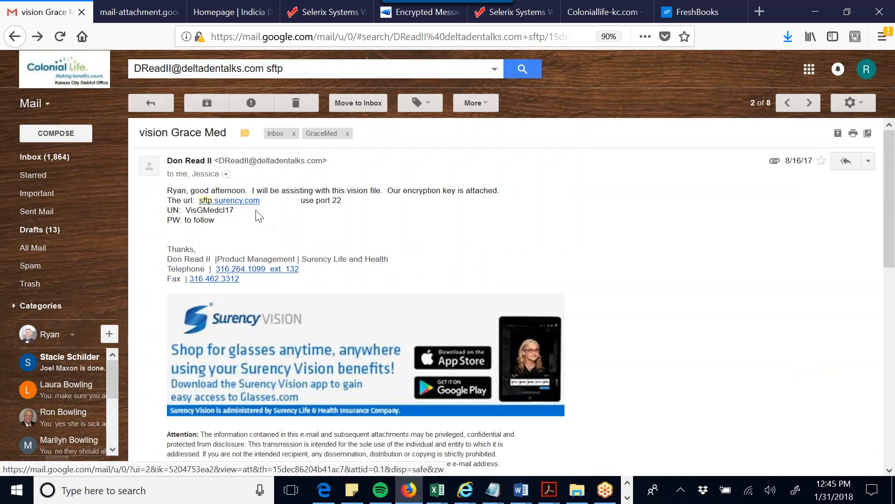
- Select the SFTP username and password in the email messages
drag(187, 210, 223, 210)
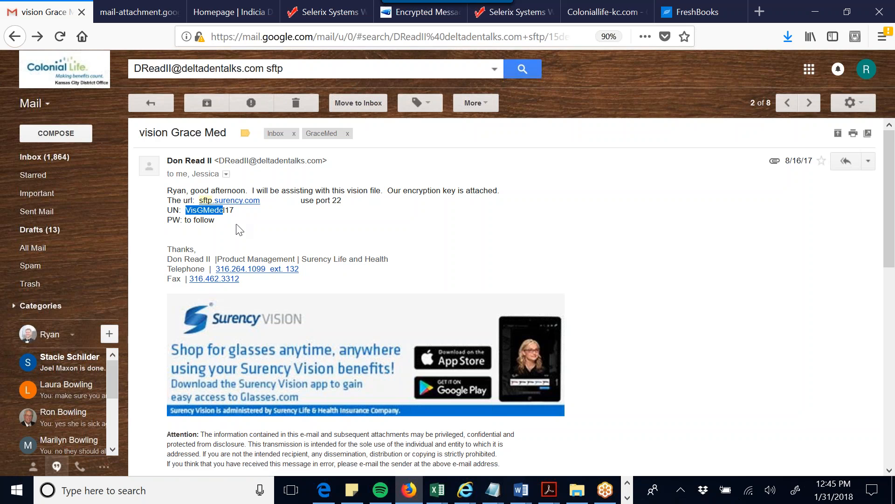
scroll(240, 229, down, 10)
drag(226, 259, 190, 257)
click(290, 274)
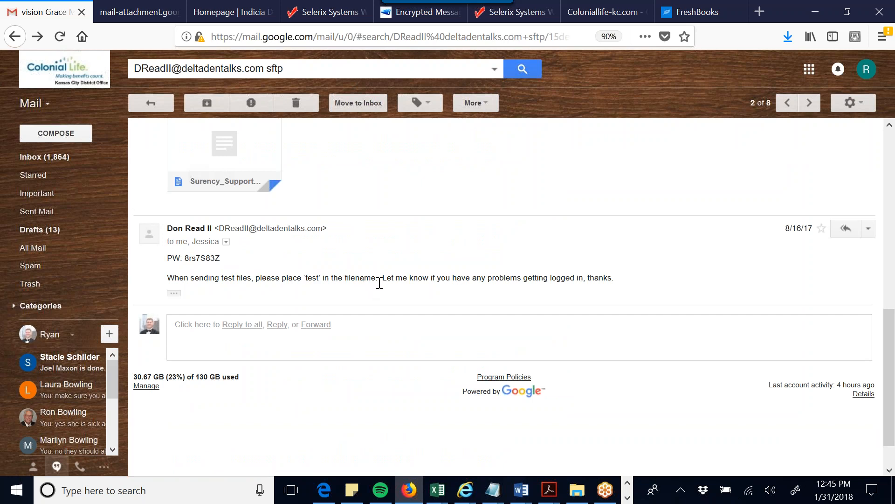
scroll(379, 283, up, 10)
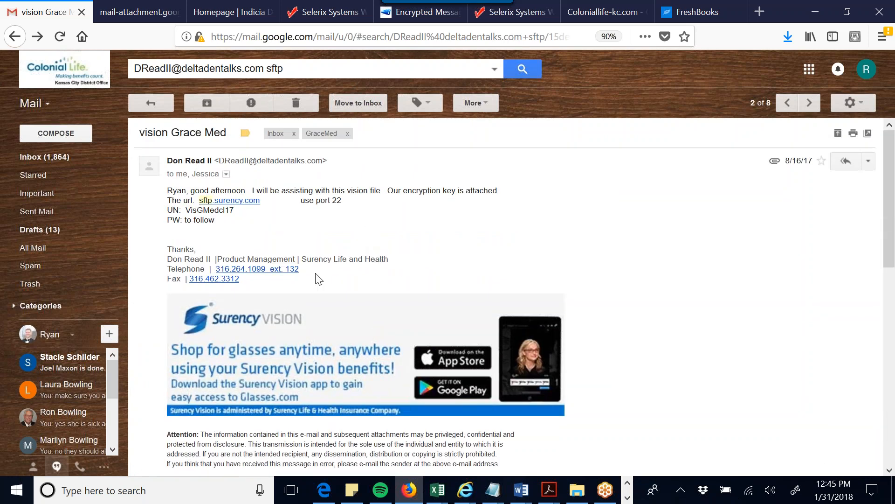
- In Harmony admin, open Case Setup > Plug-ins and sort the list by name
click(466, 475)
scroll(256, 200, up, 5)
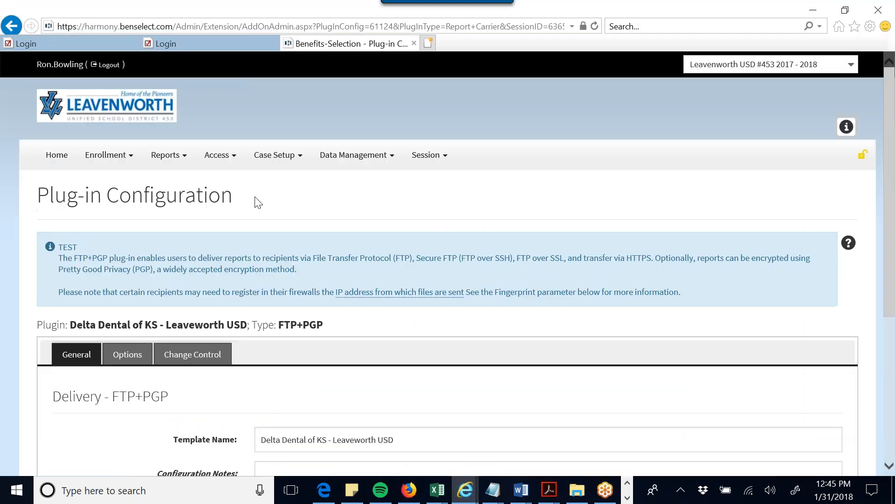
click(278, 155)
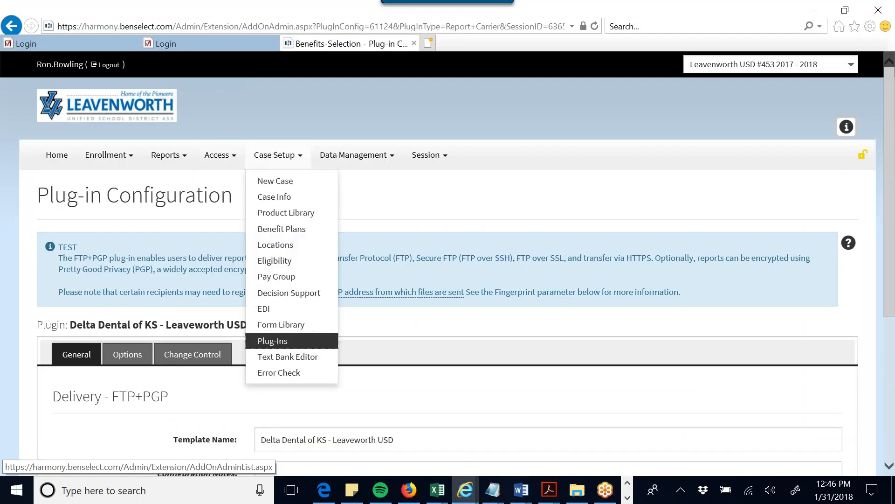
click(273, 339)
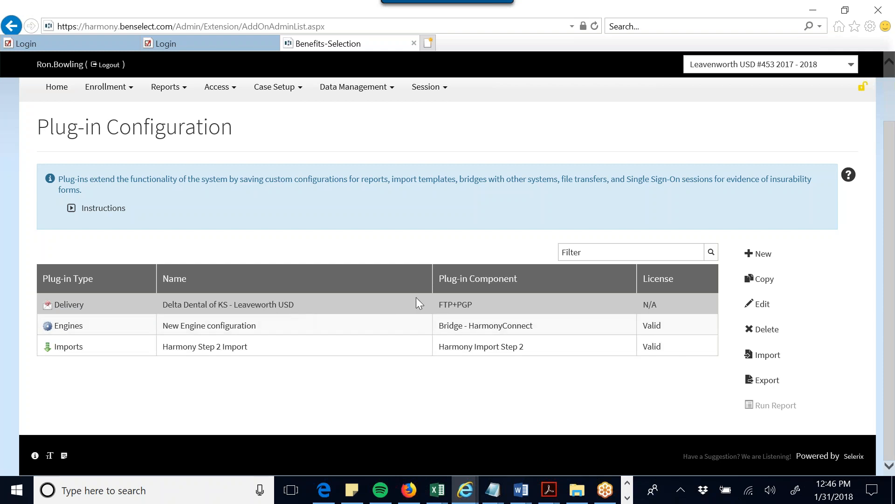
click(175, 279)
- Start a new plug-in, view the Delivery types, then go back to Case Setup > Plug-ins
click(757, 255)
click(769, 254)
scroll(350, 289, down, 5)
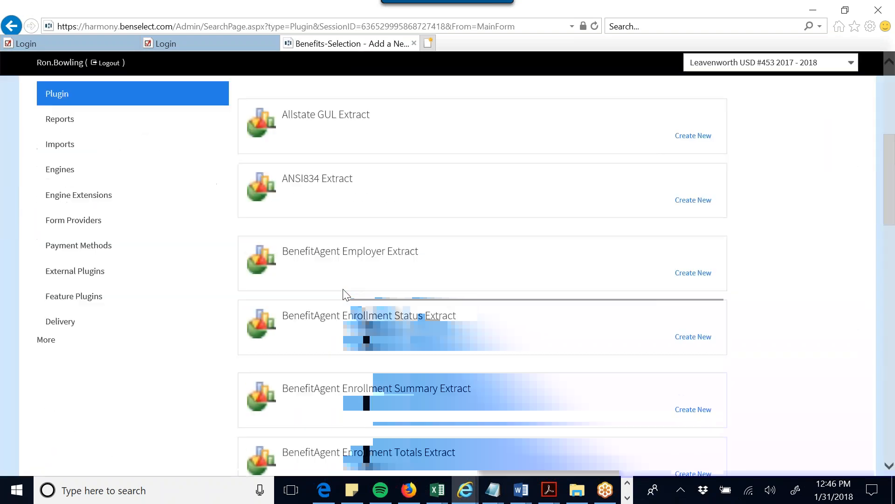
click(108, 318)
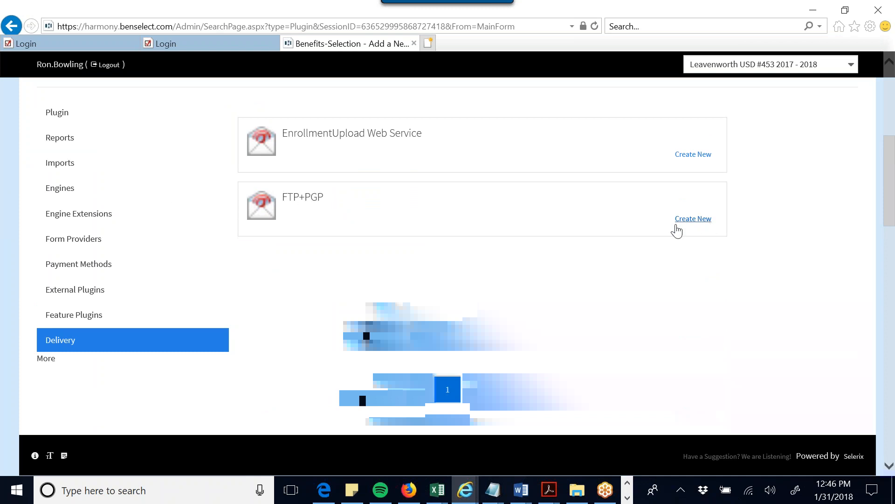
scroll(677, 232, up, 6)
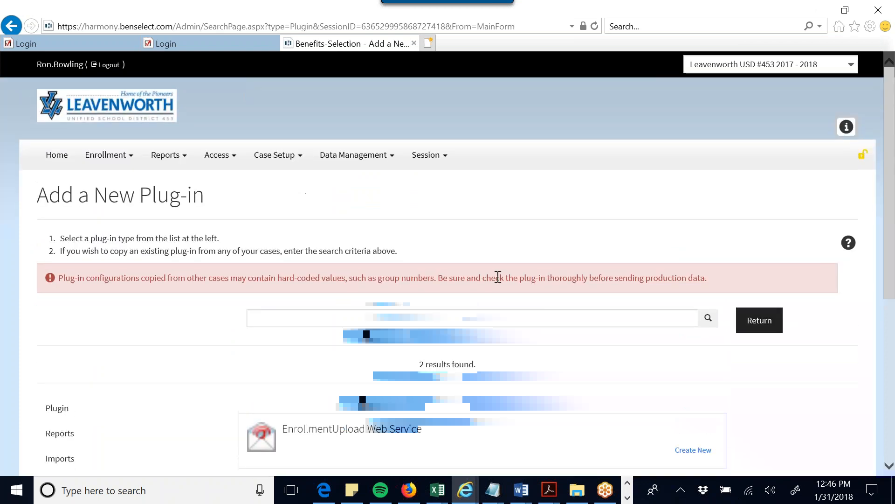
click(275, 156)
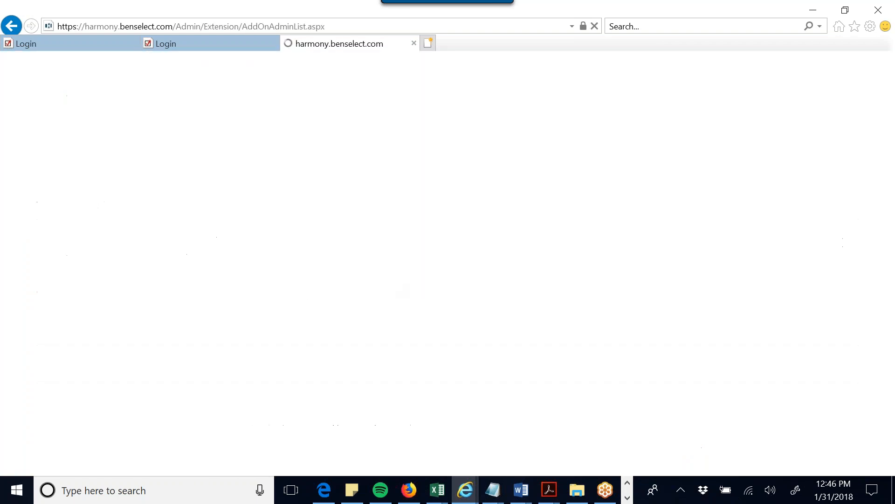
scroll(392, 287, down, 2)
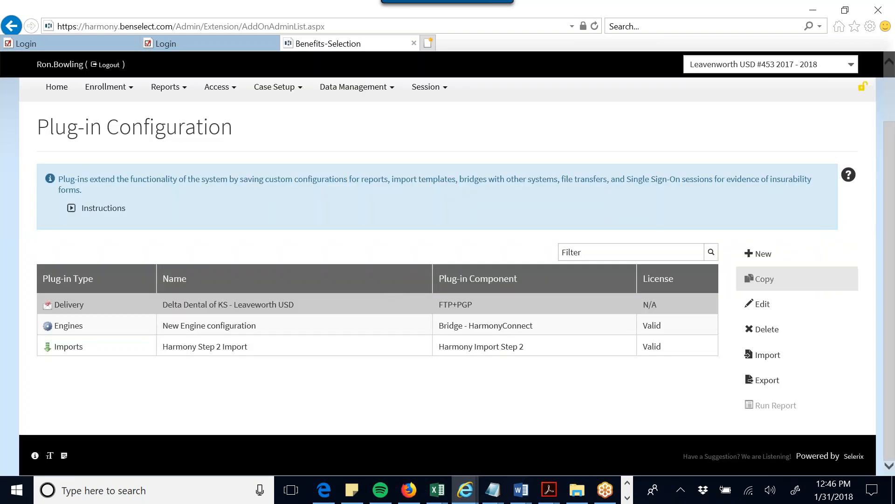
- Rename the Delta Dental plug-in to 'Delta Dental of KS - Leaveworth USD - FTP' and save
click(758, 303)
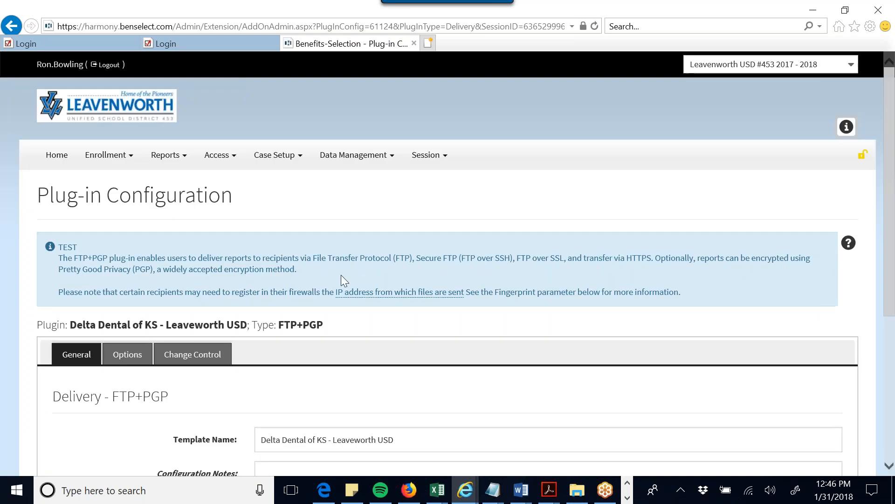
scroll(303, 280, down, 4)
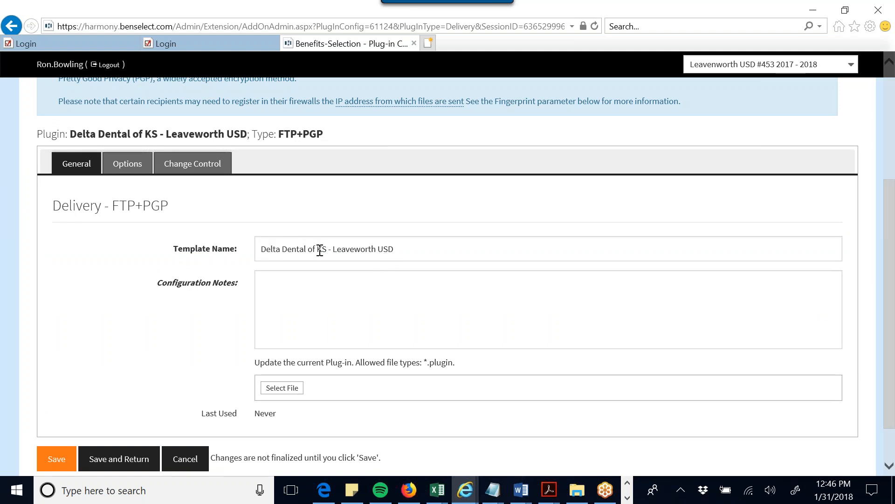
click(402, 250)
click(403, 250)
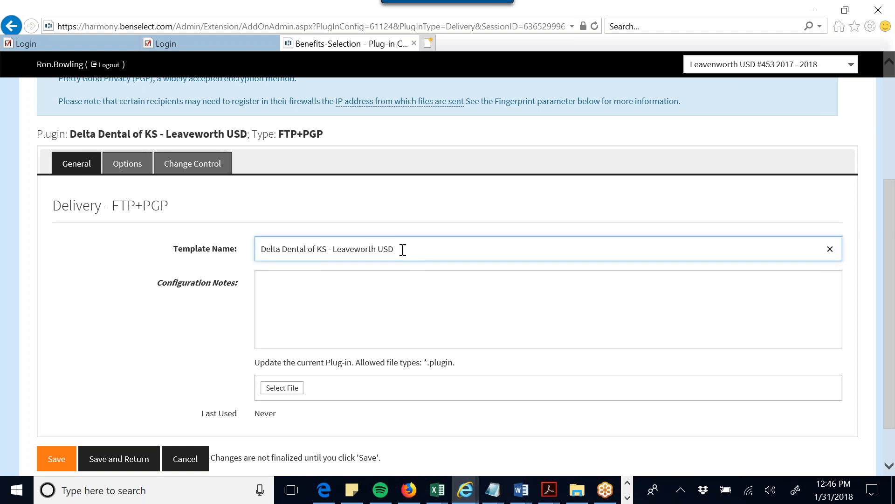
text(FTP)
scroll(266, 277, down, 2)
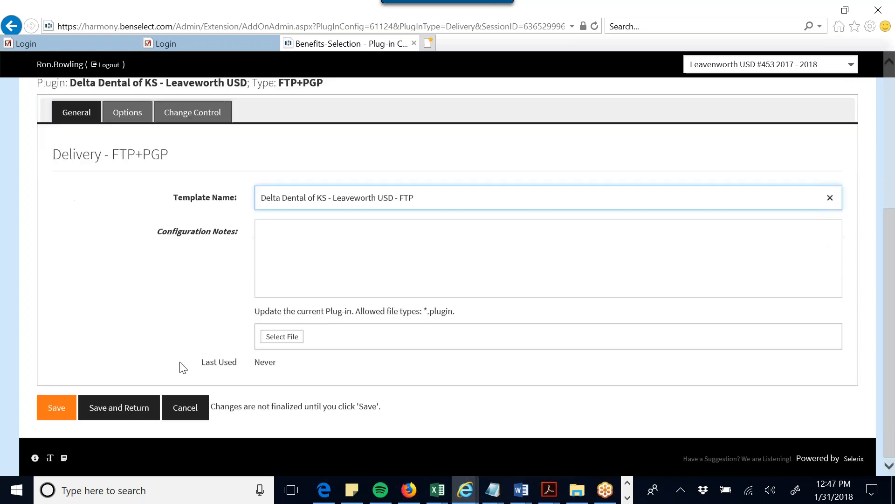
click(57, 406)
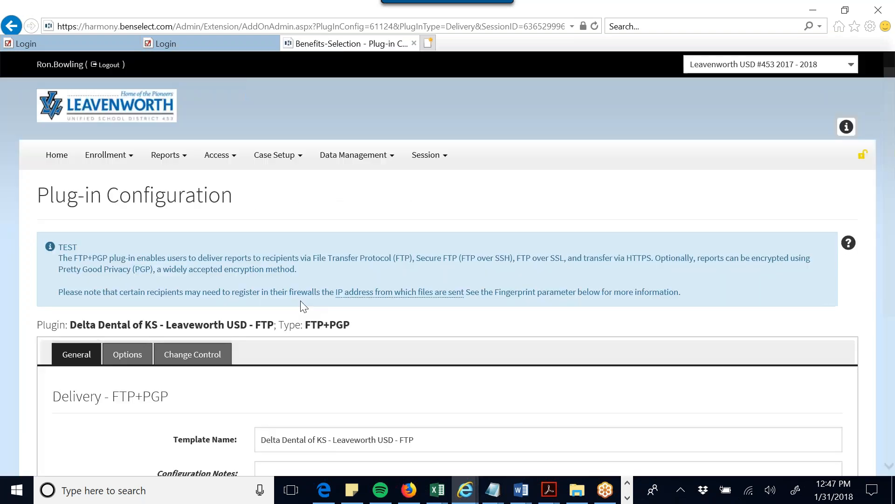
- Show the plug-in's server options
scroll(300, 299, down, 3)
scroll(301, 300, down, 1)
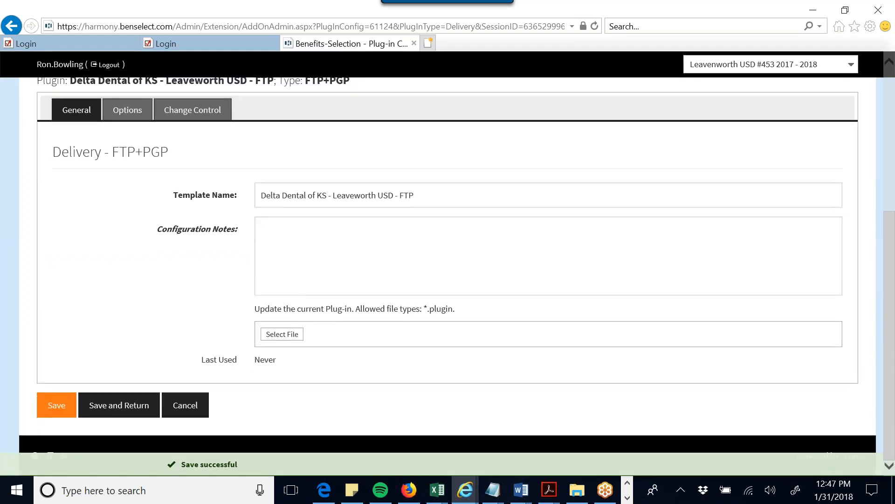
scroll(301, 300, up, 1)
click(127, 173)
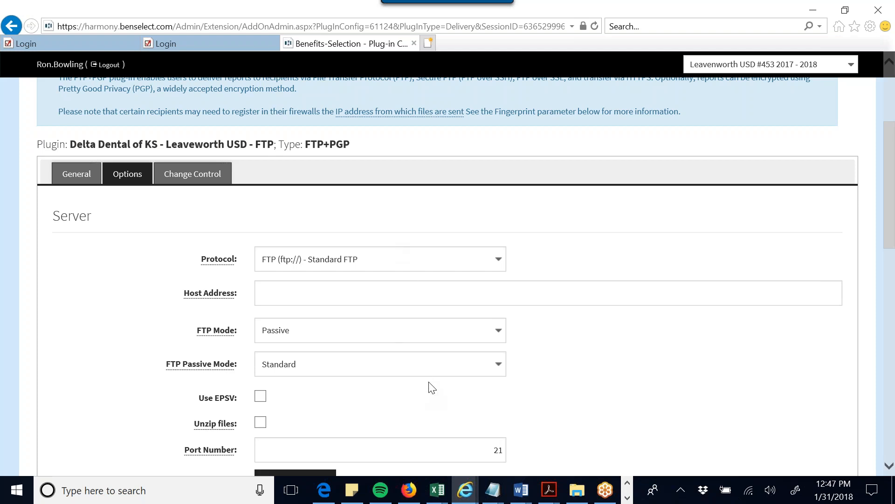
- Set the protocol to SFTP (sftp://) - FTP over SSH on port 22, checking the email's details
click(410, 493)
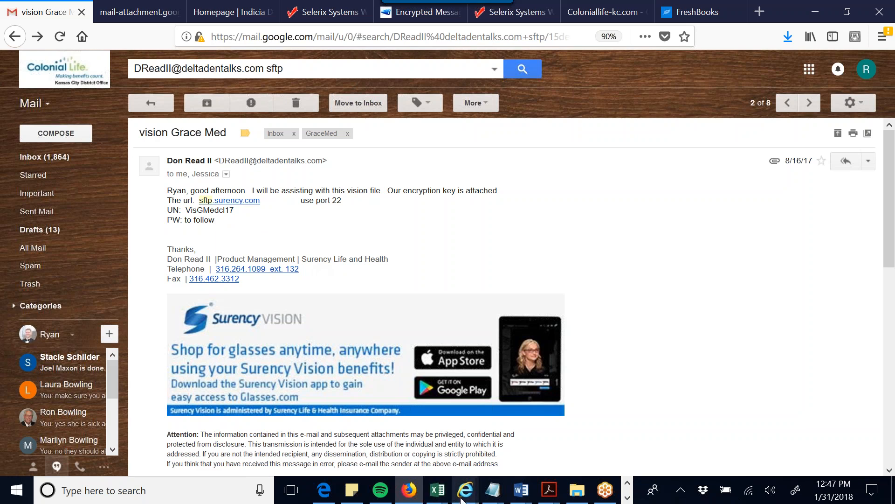
click(407, 492)
click(390, 265)
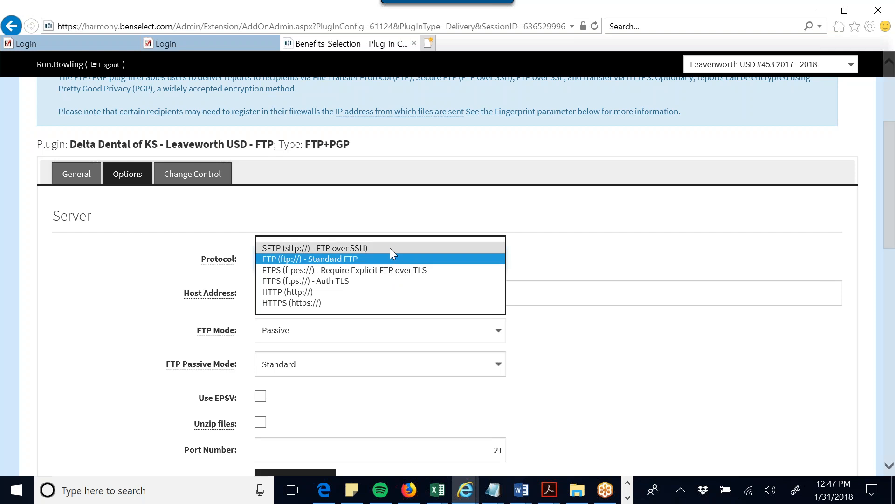
click(390, 248)
click(417, 494)
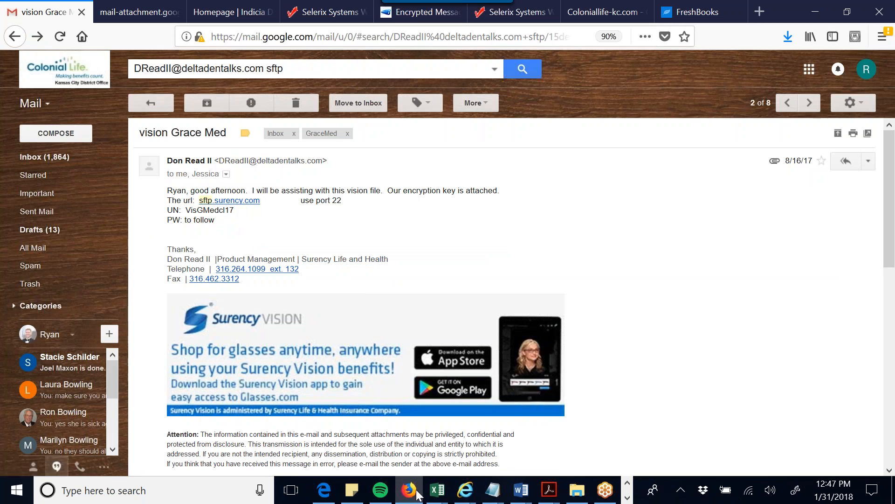
key(alt+Tab)
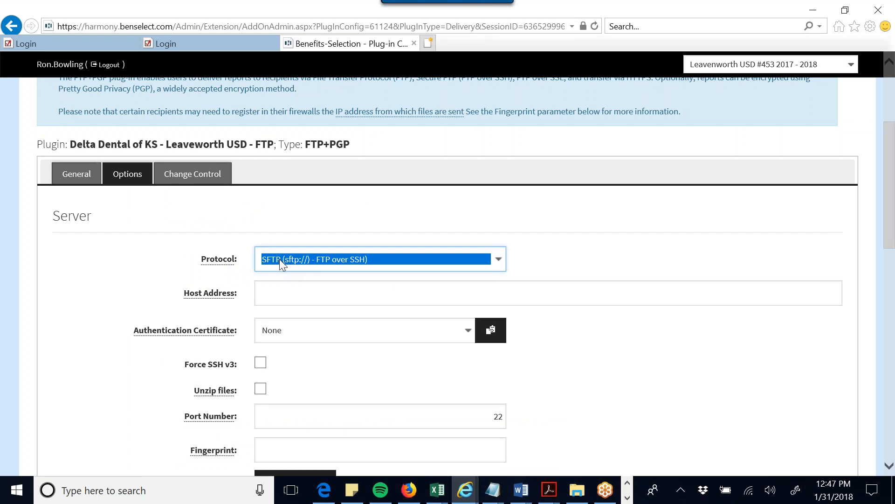
- Enter ftp.deltadentalks.com as the SFTP host address
click(327, 290)
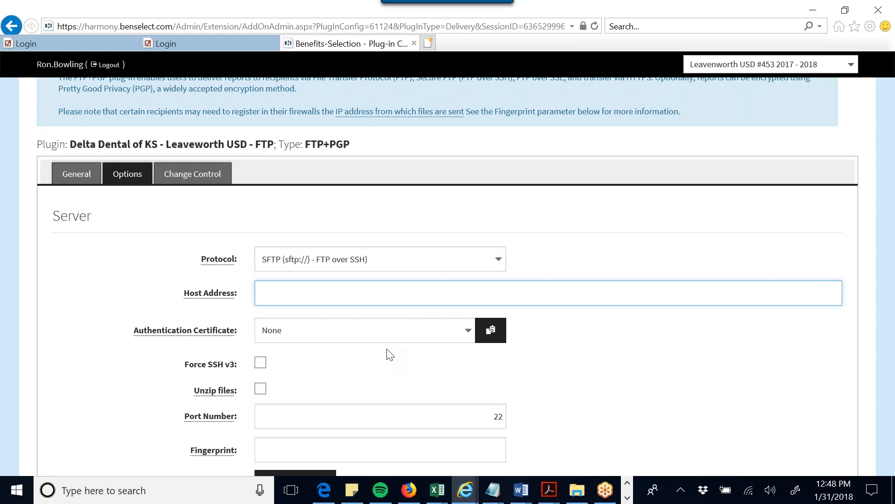
text(ftp.deltadentalks.com)
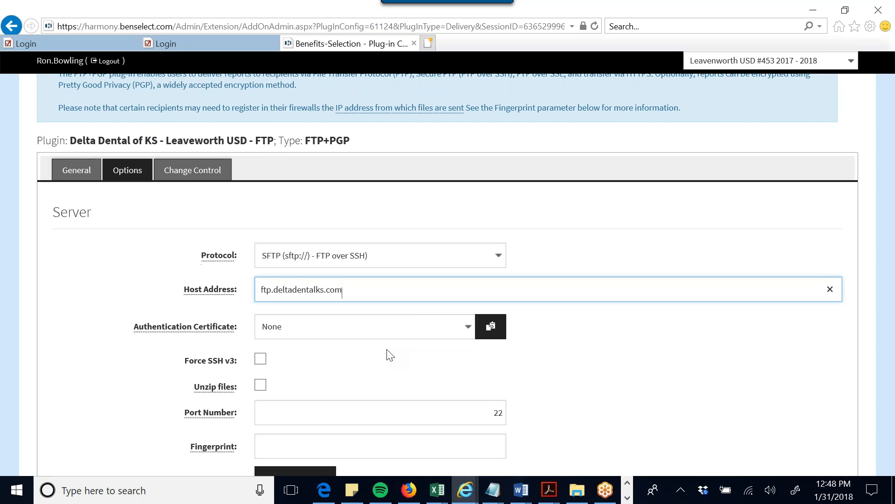
scroll(387, 356, down, 3)
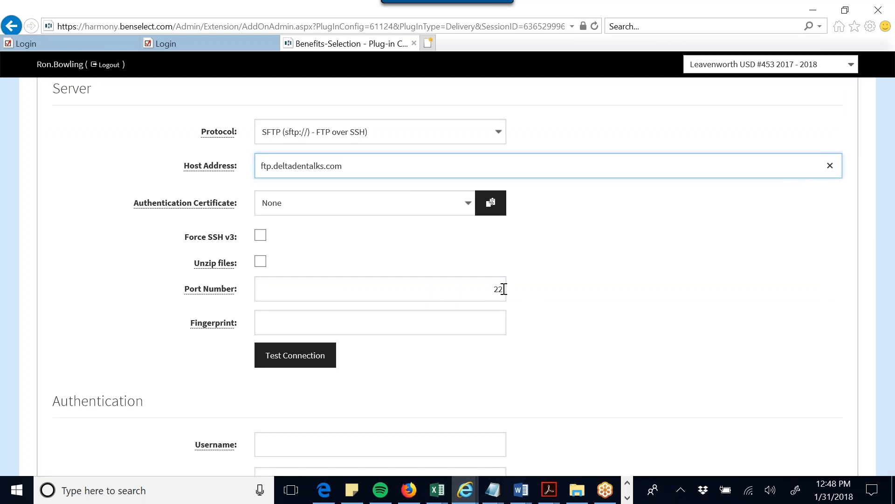
scroll(504, 289, down, 1)
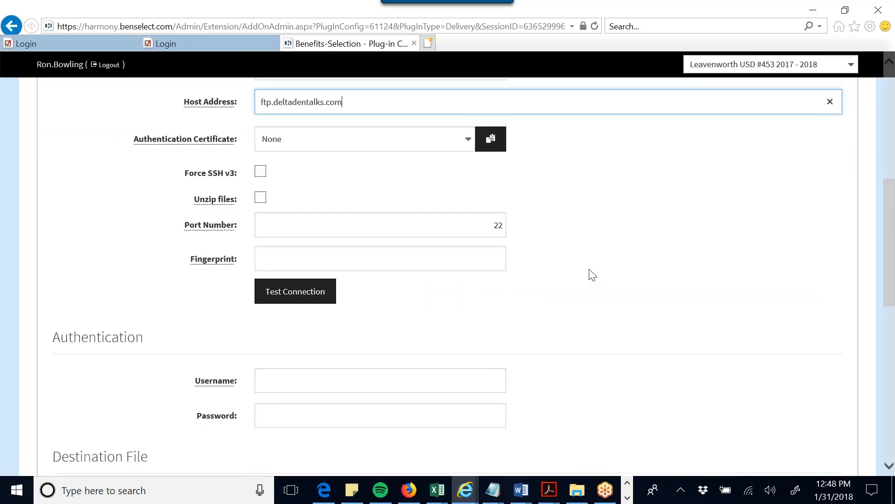
scroll(587, 275, down, 2)
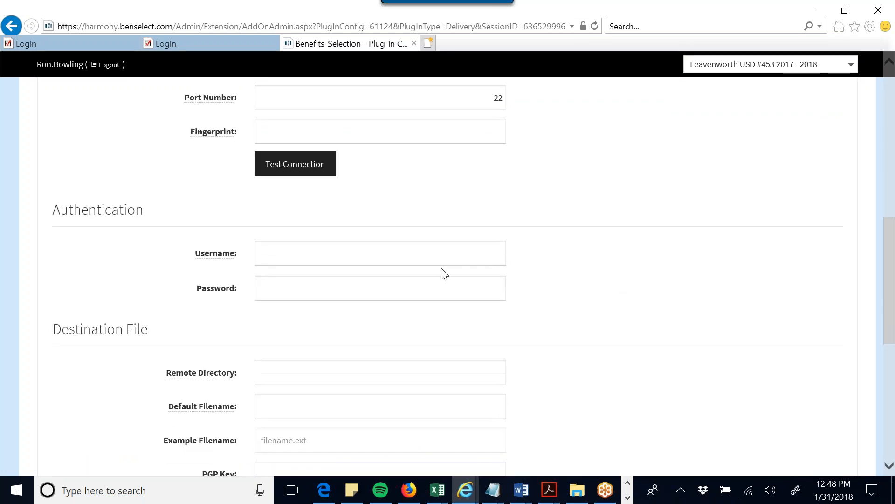
- Enter the SFTP account username and password under Authentication
click(375, 257)
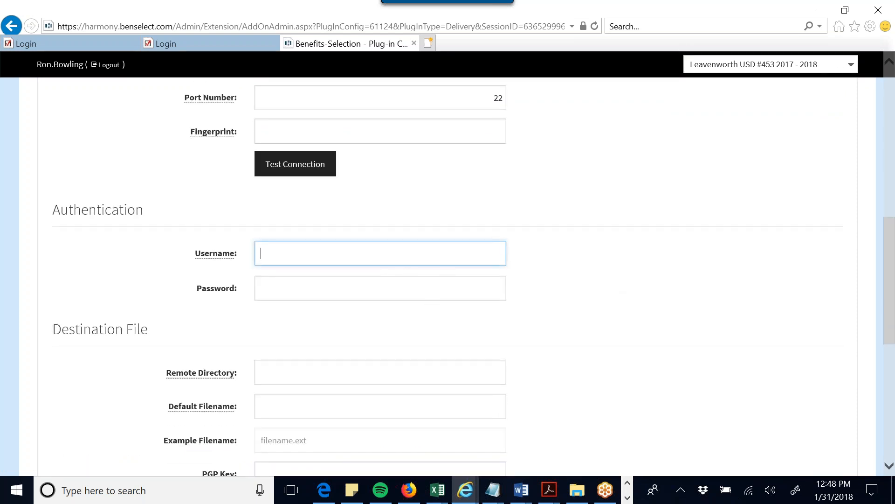
text(UsDLwrt)
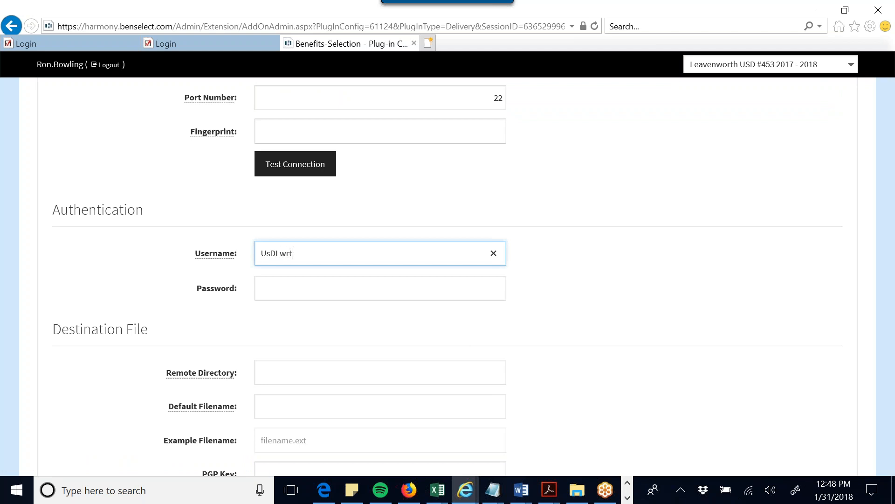
text(h18)
key(Tab)
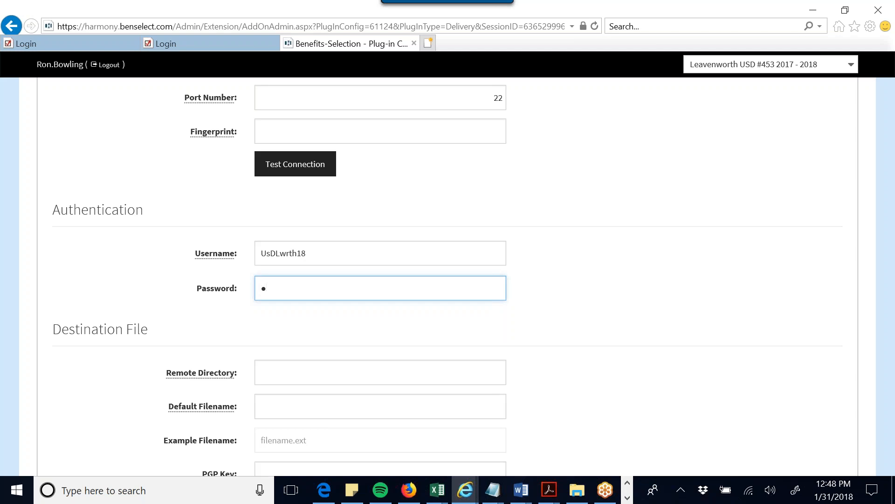
text(•••••)
- Set the destination Remote Directory to '/'
click(415, 369)
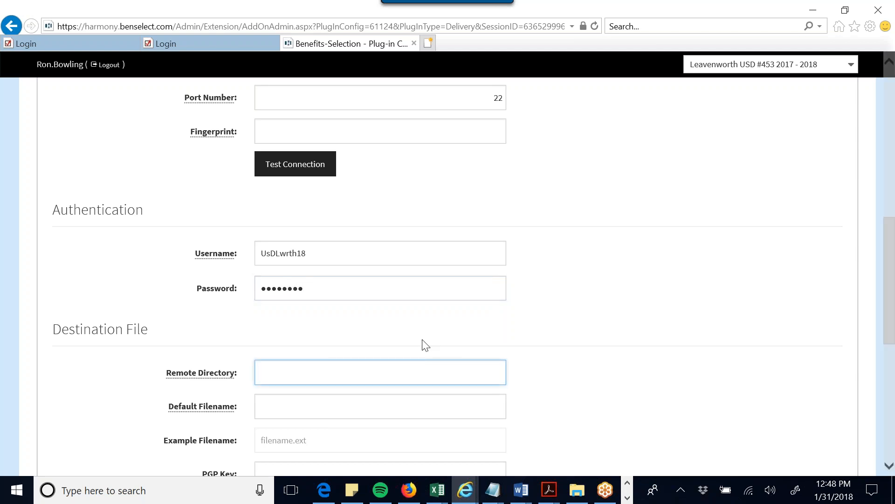
scroll(425, 345, down, 1)
scroll(426, 336, down, 1)
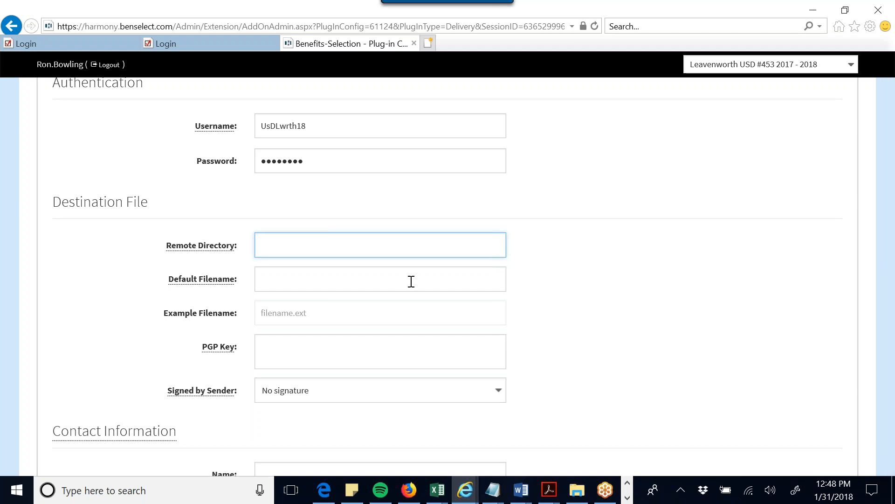
text(/test)
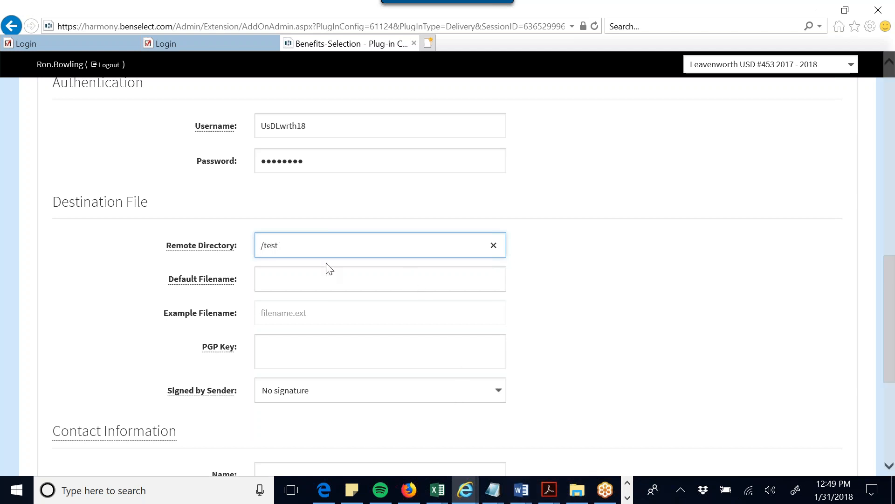
key(BackSpace)
key(BackSpace)
key(BackSpace)
key(BackSpace)
text(leavent)
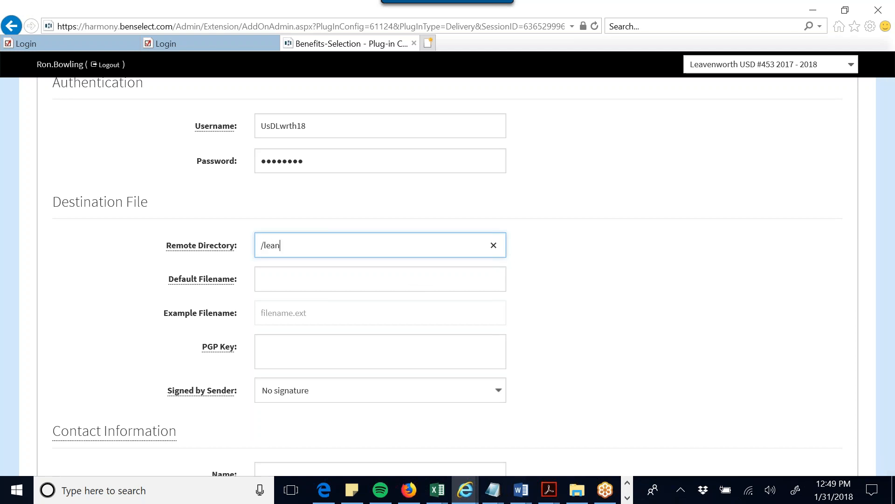
text(worth)
key(BackSpace)
key(BackSpace)
key(BackSpace)
key(BackSpace)
key(BackSpace)
key(BackSpace)
key(BackSpace)
key(BackSpace)
key(BackSpace)
key(BackSpace)
key(BackSpace)
- Set the Default Filename to 'test_Leavenworth'
click(329, 286)
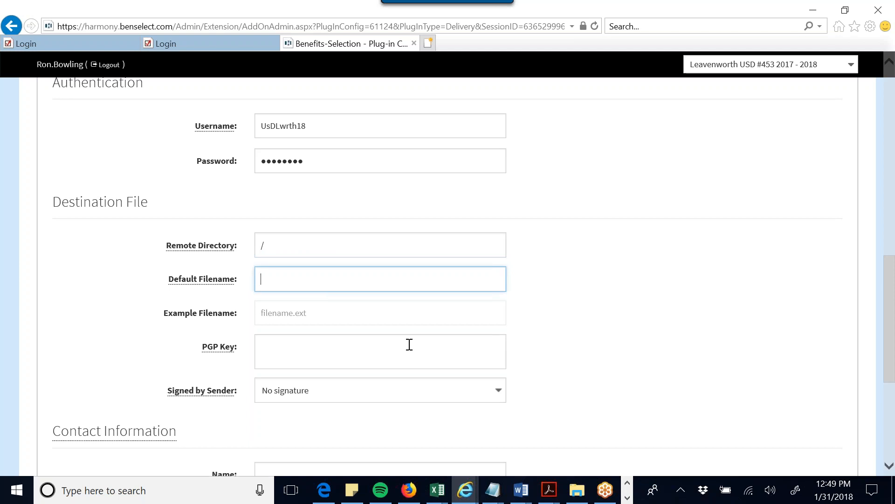
text(te)
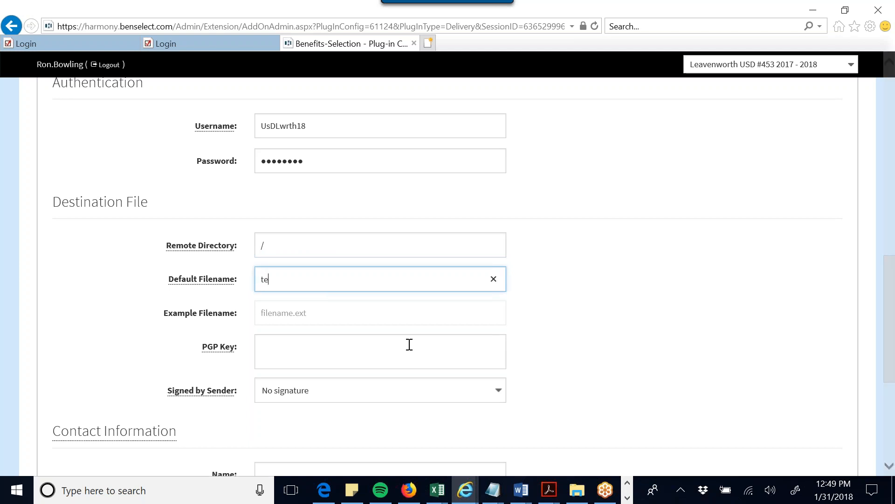
text(st_Lea)
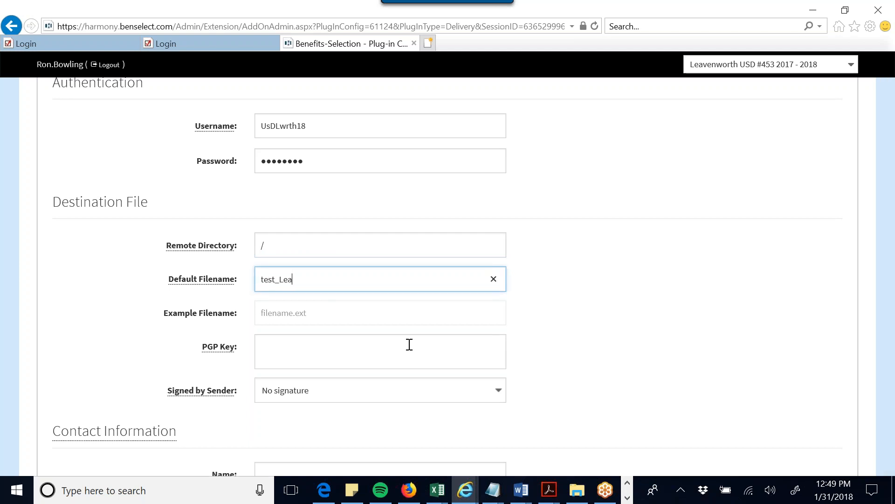
text(venwroth)
key(BackSpace)
key(BackSpace)
key(BackSpace)
key(BackSpace)
text(roth)
key(BackSpace)
key(BackSpace)
key(BackSpace)
key(BackSpace)
text(orth)
click(571, 294)
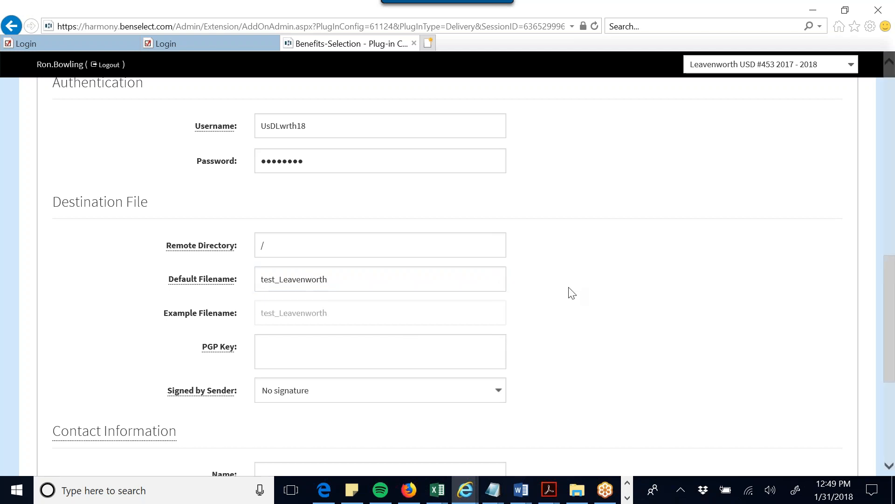
click(347, 283)
key(End)
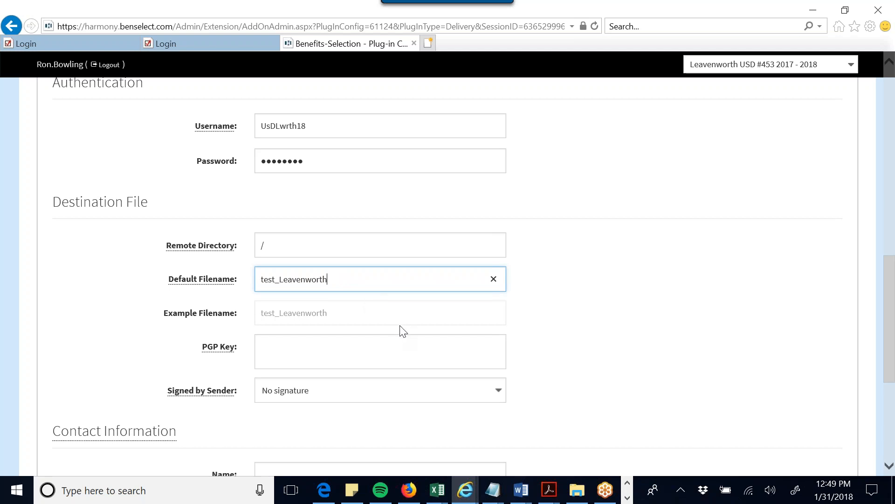
scroll(400, 330, down, 2)
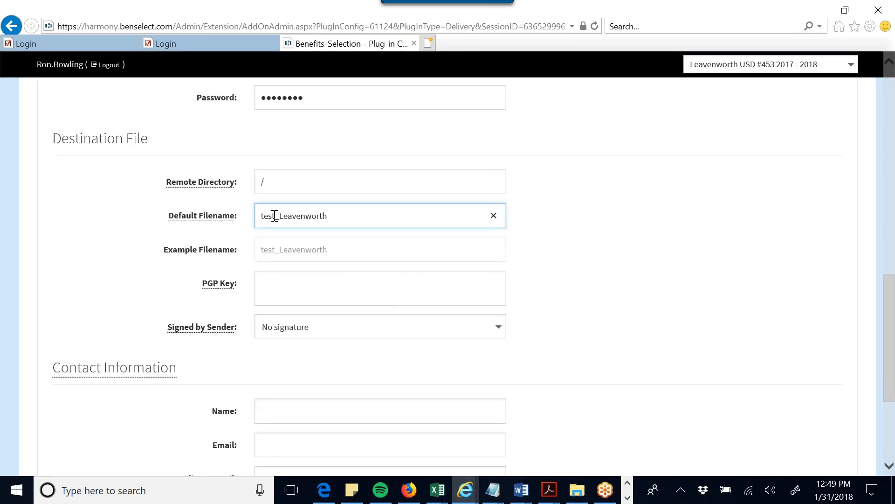
mouse_move(225, 287)
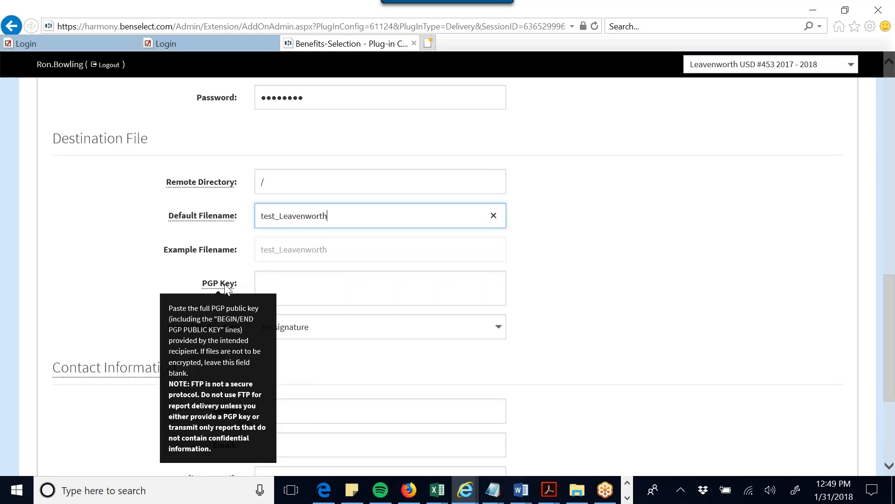
- Copy the text of the Delta Dental plug-in file in Notepad
click(289, 288)
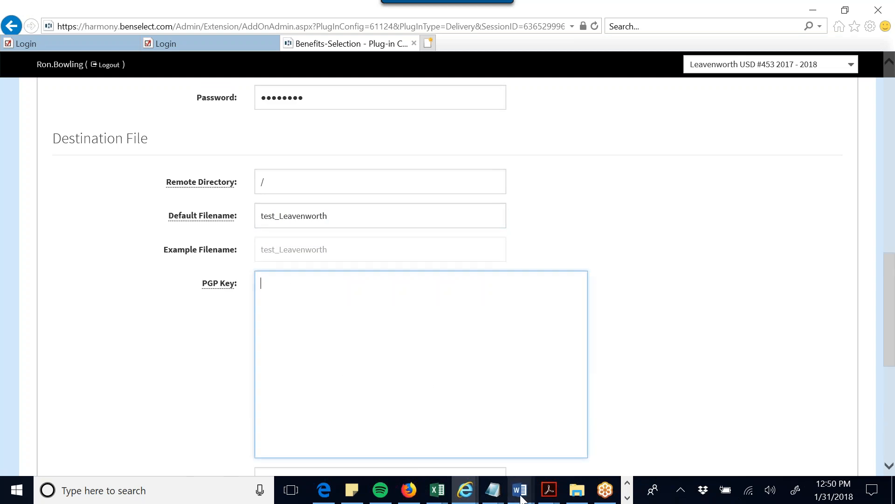
mouse_move(493, 489)
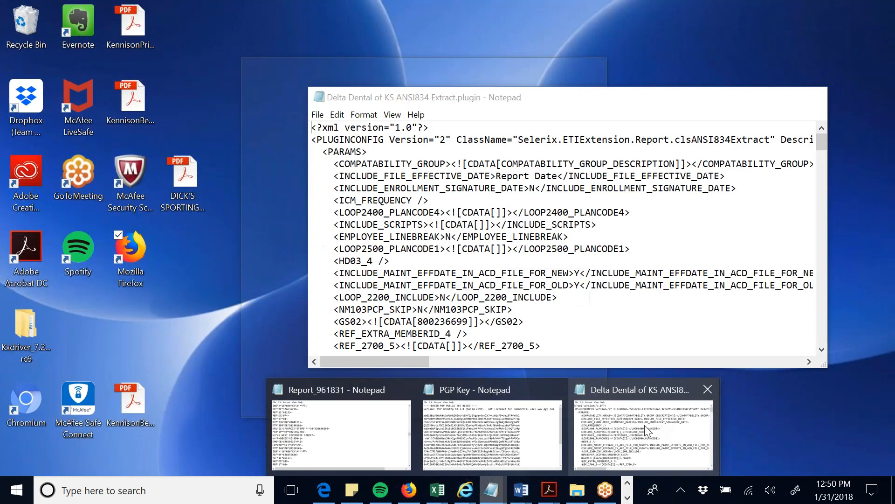
click(648, 430)
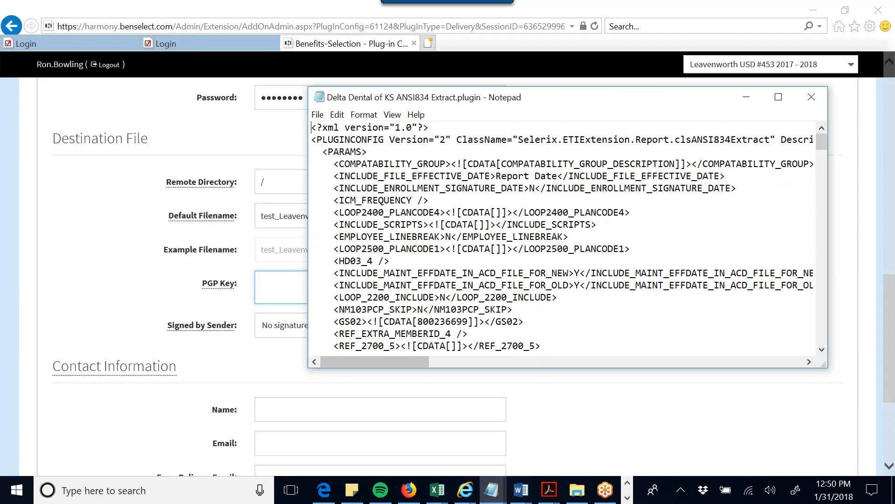
drag(312, 132, 678, 307)
right_click(553, 203)
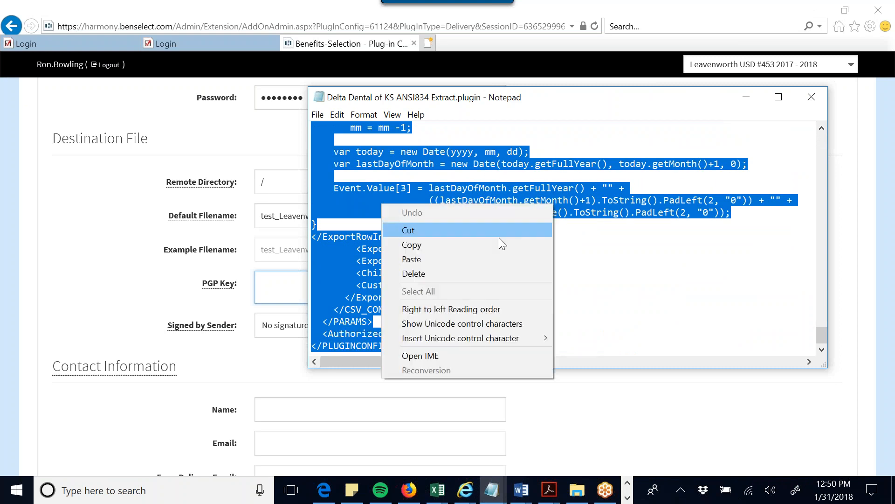
click(488, 246)
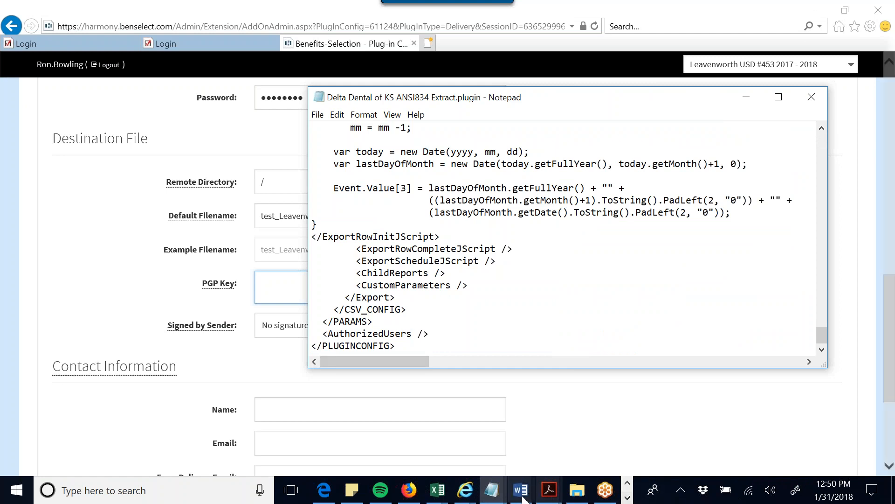
- Copy the whole PGP public key block from the PGP Key file, then return to the browser
click(498, 497)
click(504, 443)
drag(314, 127, 732, 379)
right_click(610, 239)
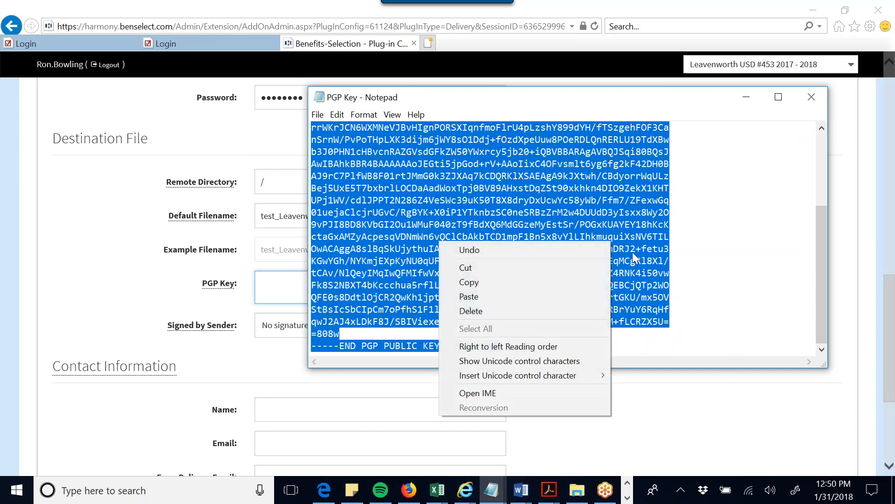
click(580, 278)
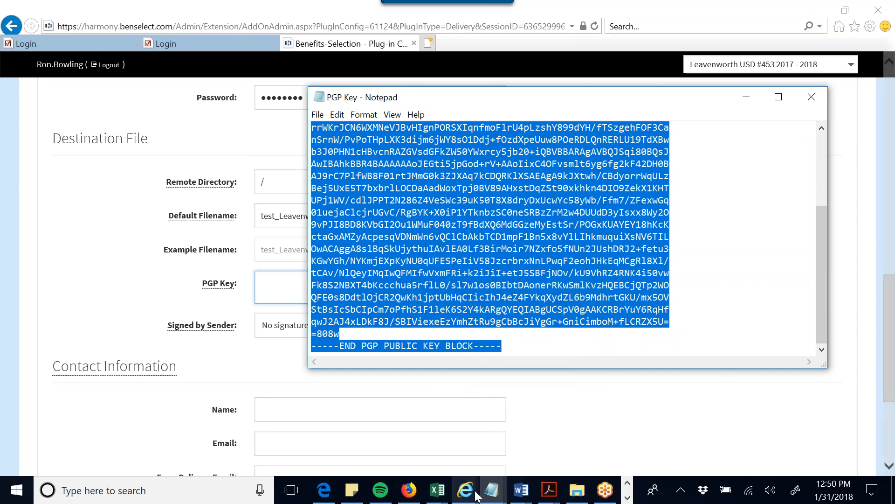
mouse_move(465, 490)
click(467, 424)
- Paste the PGP public key block into the PGP Key field
right_click(318, 308)
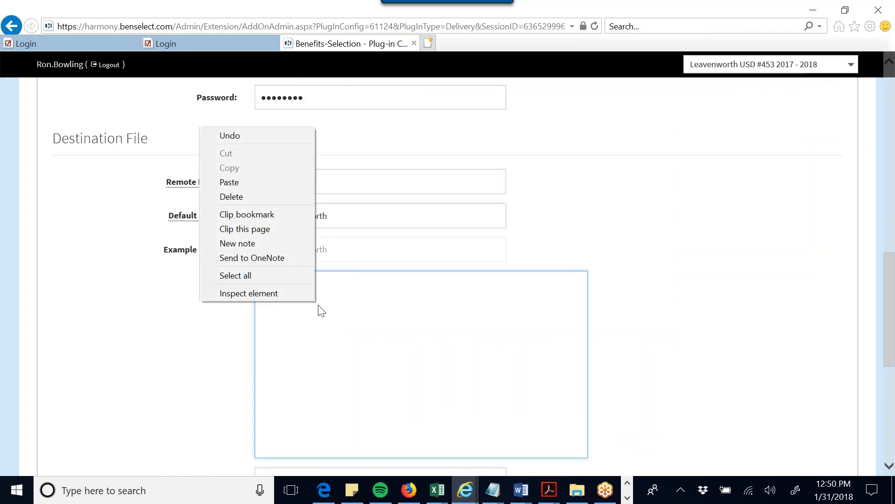
click(279, 181)
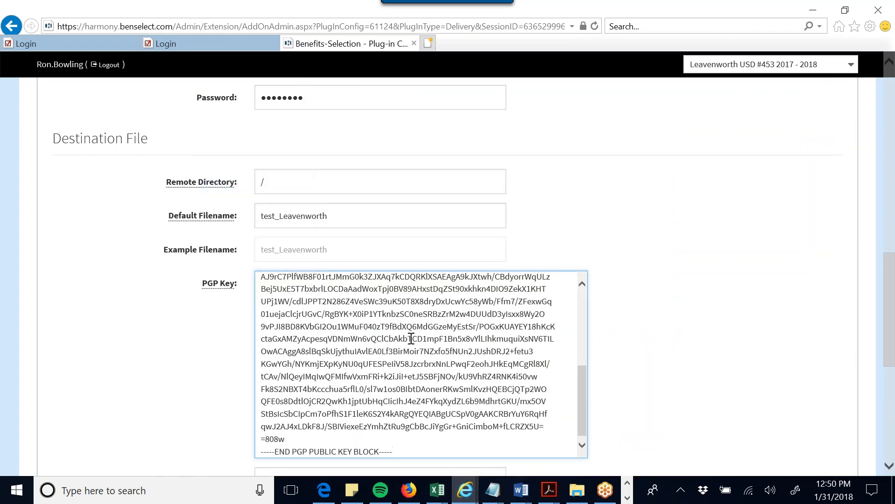
scroll(410, 340, up, 10)
scroll(644, 296, up, 9)
scroll(647, 298, down, 6)
scroll(646, 299, down, 4)
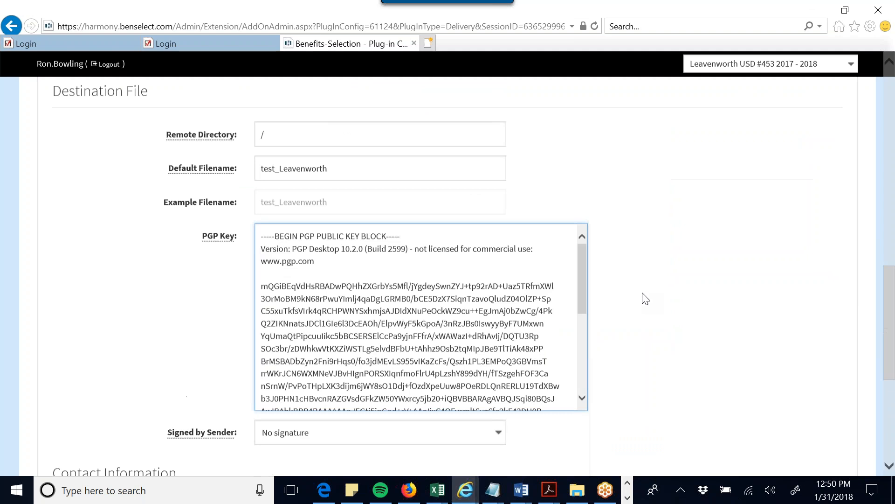
click(655, 208)
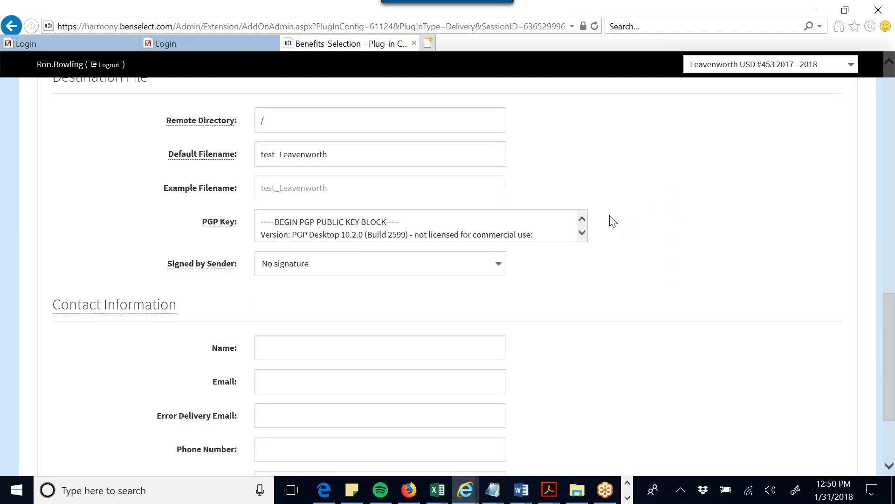
- Keep Signed by Sender set to No signature
scroll(560, 215, down, 1)
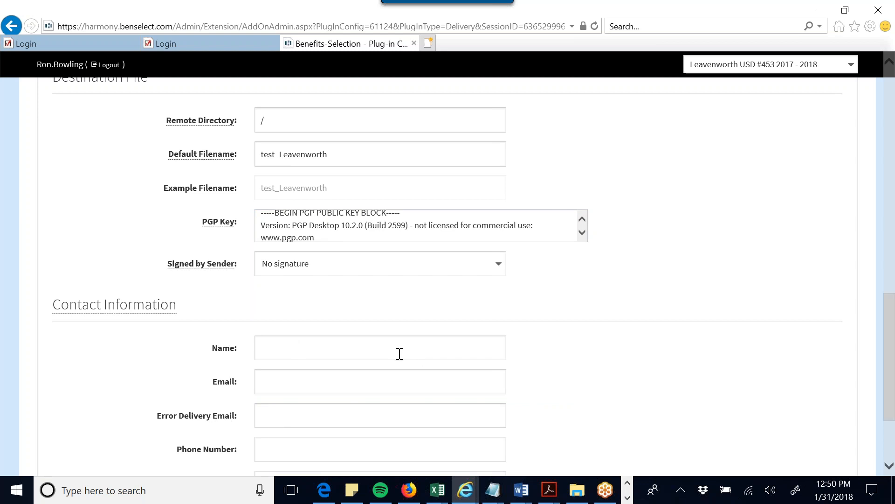
scroll(399, 354, up, 1)
click(321, 328)
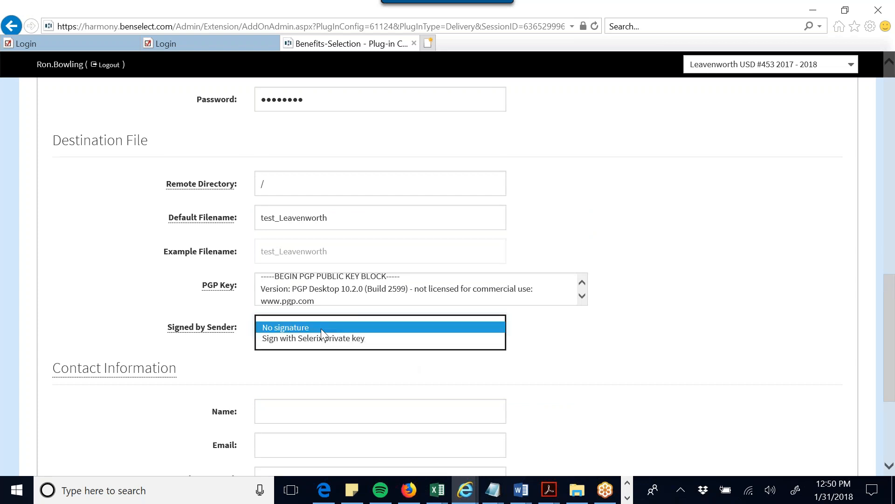
click(326, 327)
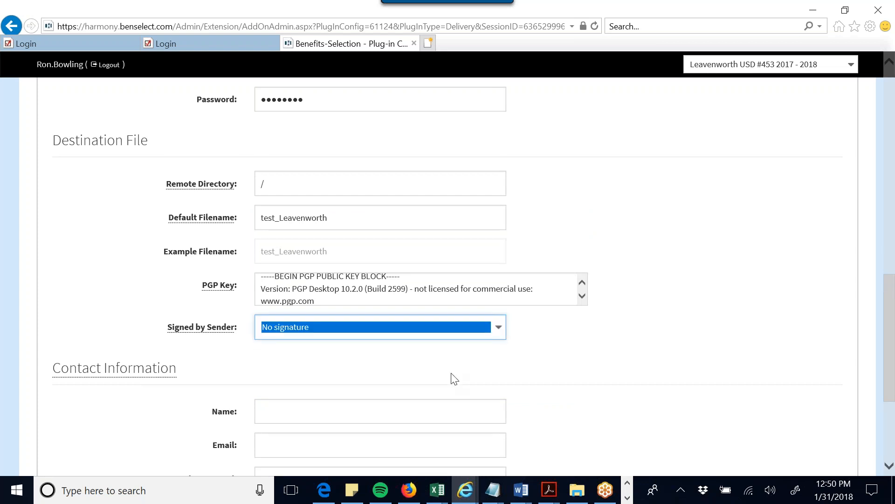
scroll(455, 378, up, 1)
mouse_move(173, 275)
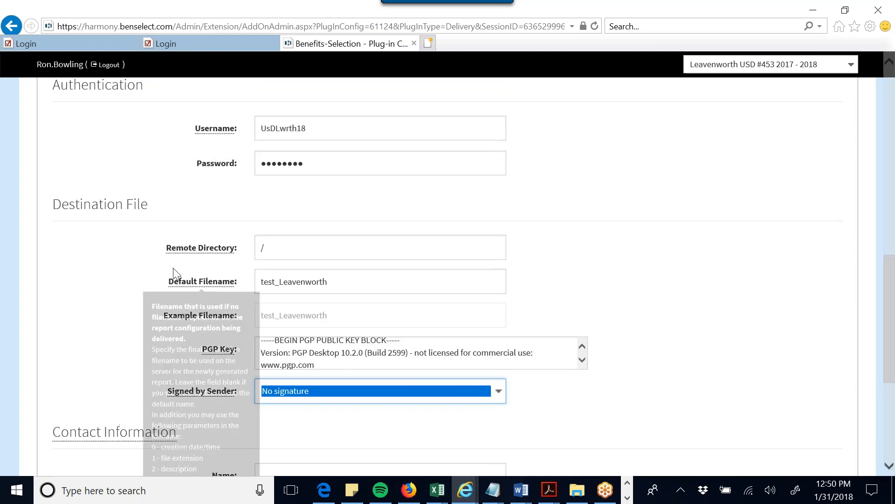
click(277, 250)
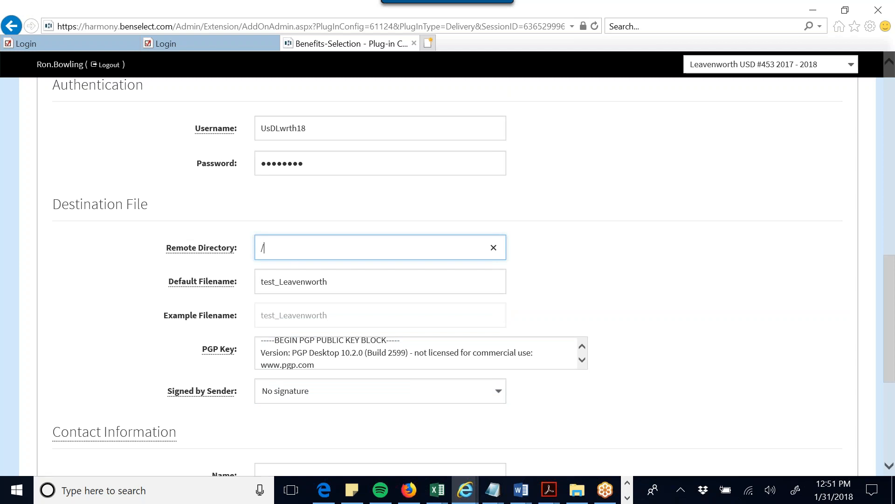
- Open the Accounts 2017 folder under the team Dropbox, then minimize File Explorer
click(576, 490)
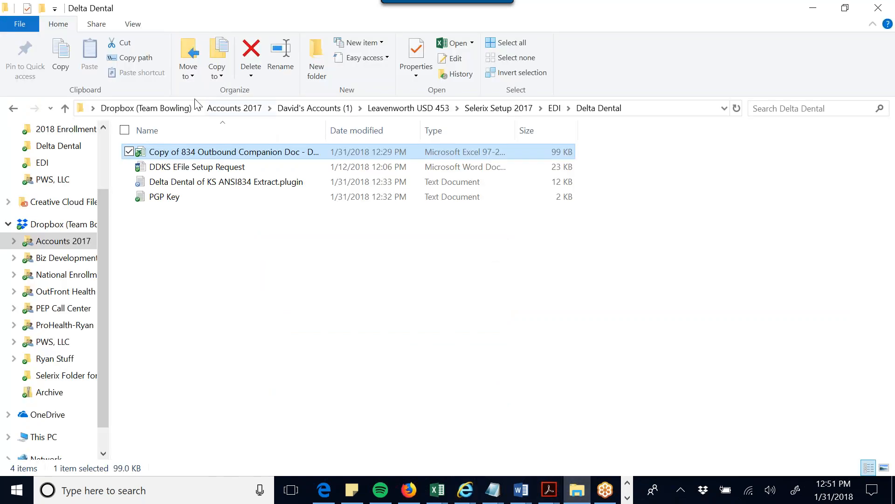
click(154, 108)
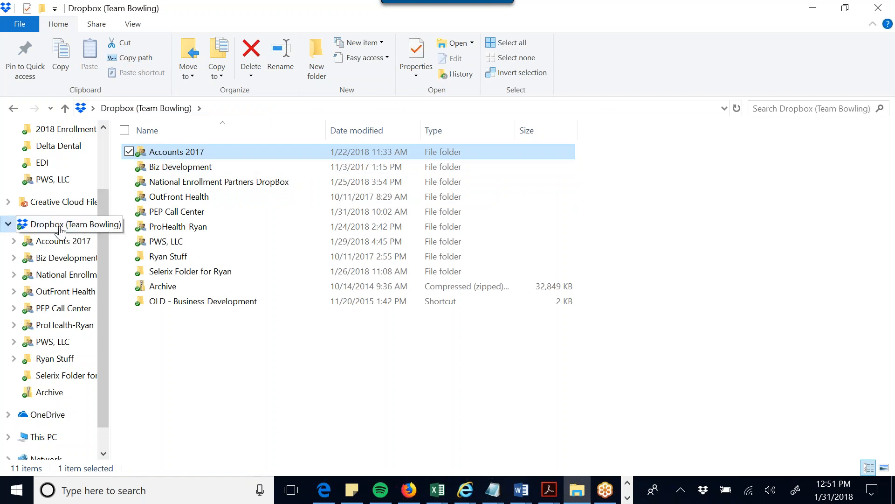
double_click(193, 151)
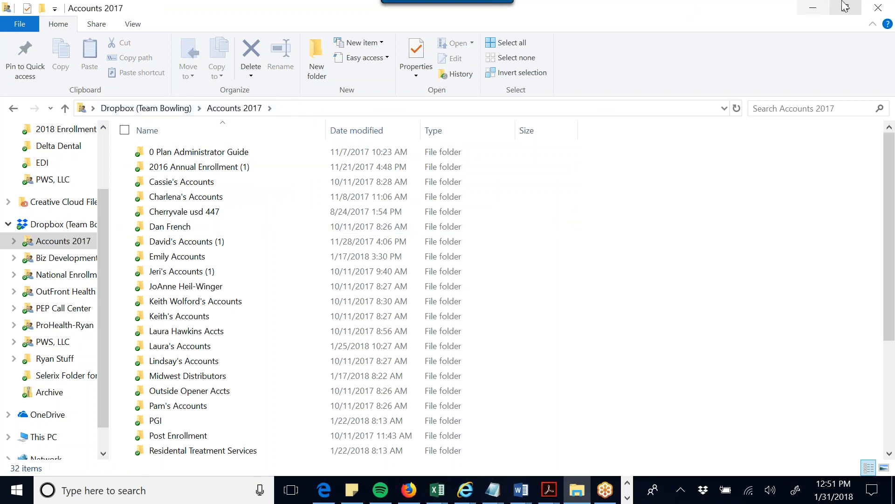
click(814, 7)
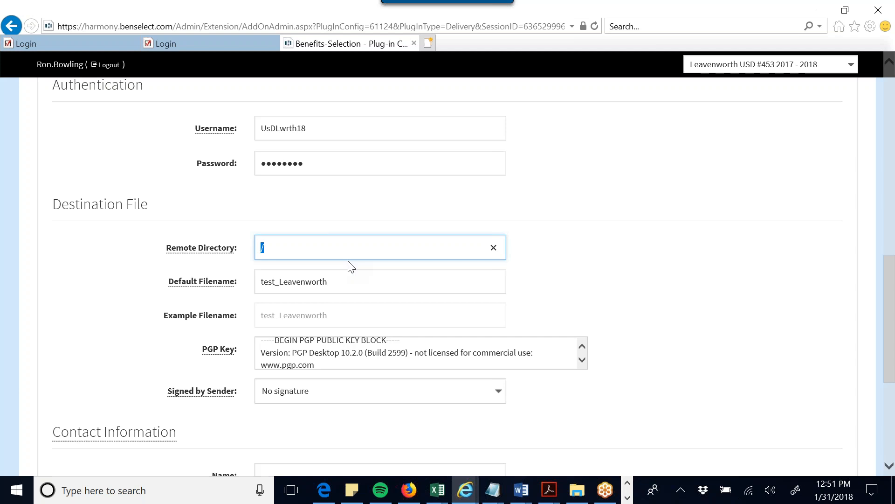
- Test the SFTP connection, then re-enter the plug-in's stored password
scroll(620, 248, up, 2)
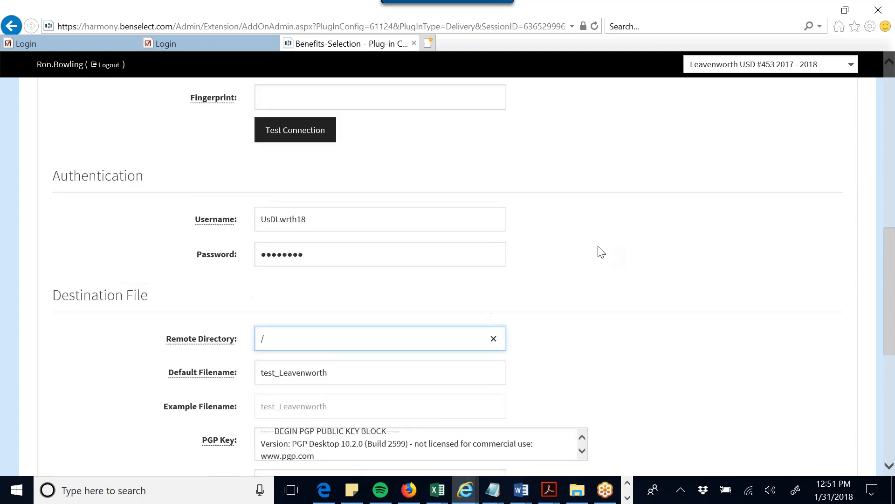
scroll(601, 252, up, 1)
scroll(328, 286, up, 2)
click(309, 230)
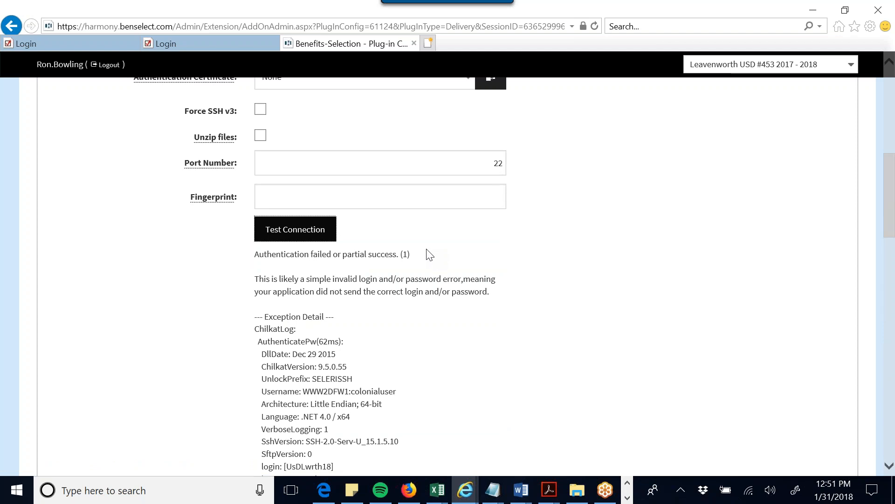
scroll(430, 255, down, 15)
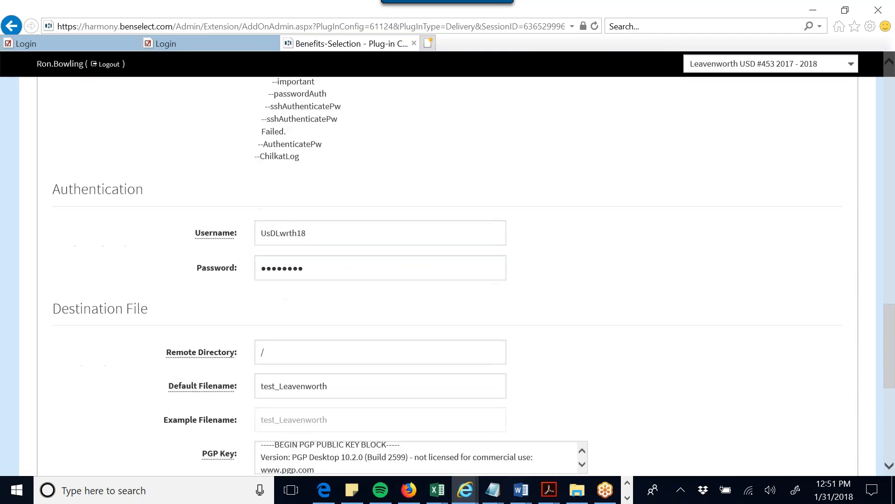
click(328, 232)
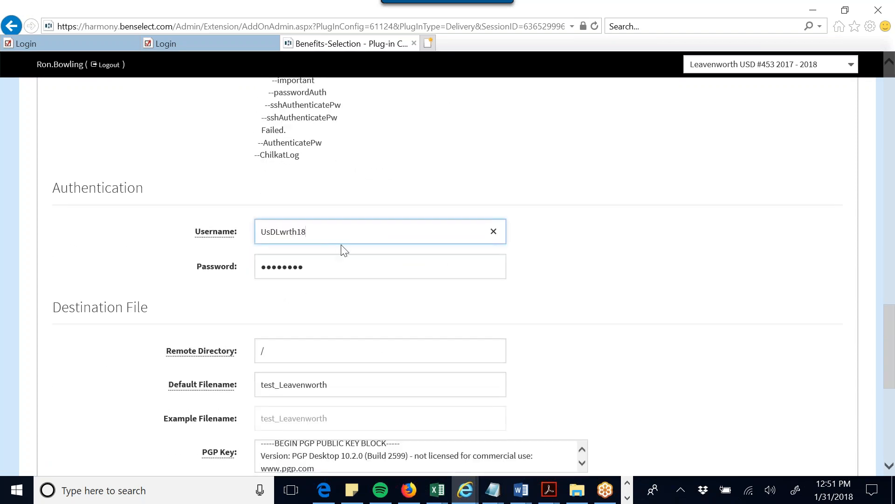
click(310, 264)
double_click(318, 268)
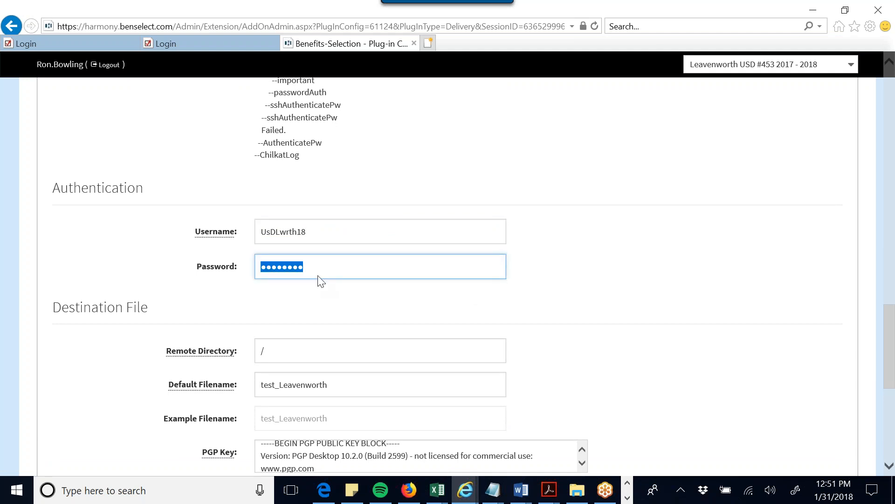
text(*)
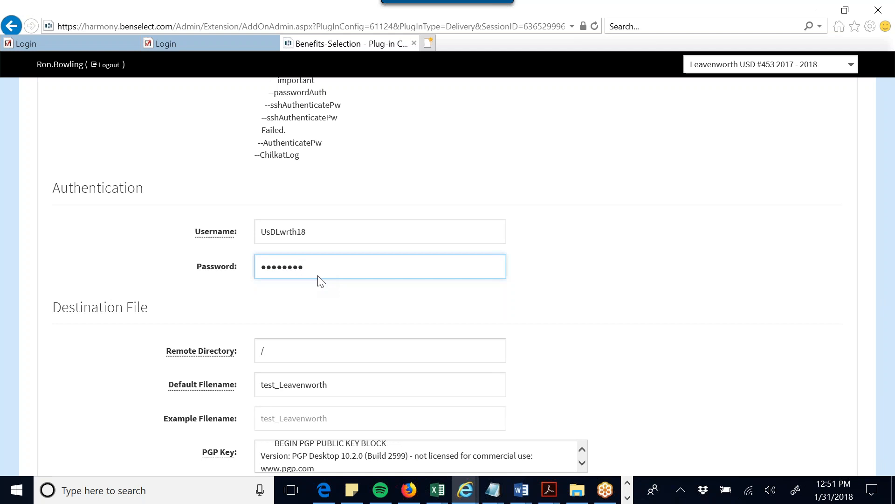
- Switch the protocol to FTP (ftp://) - Standard FTP and rerun the connection test
scroll(314, 242, up, 15)
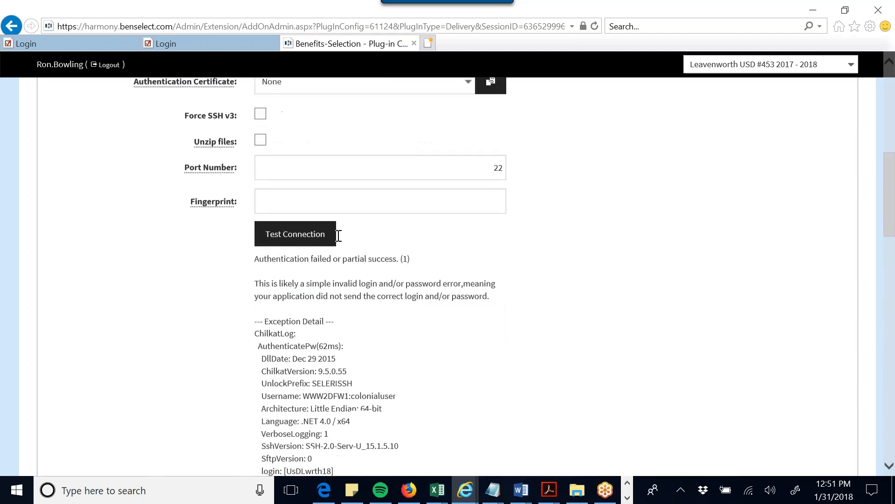
scroll(356, 237, up, 7)
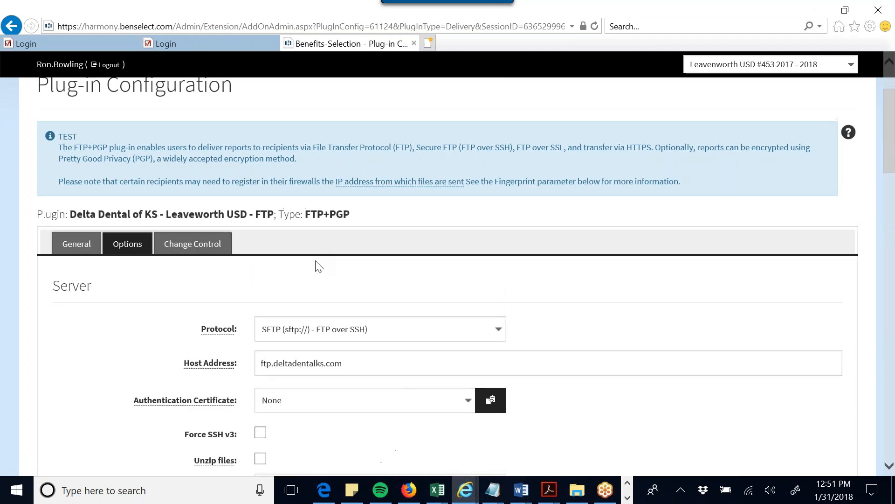
scroll(315, 265, down, 1)
click(314, 269)
click(313, 275)
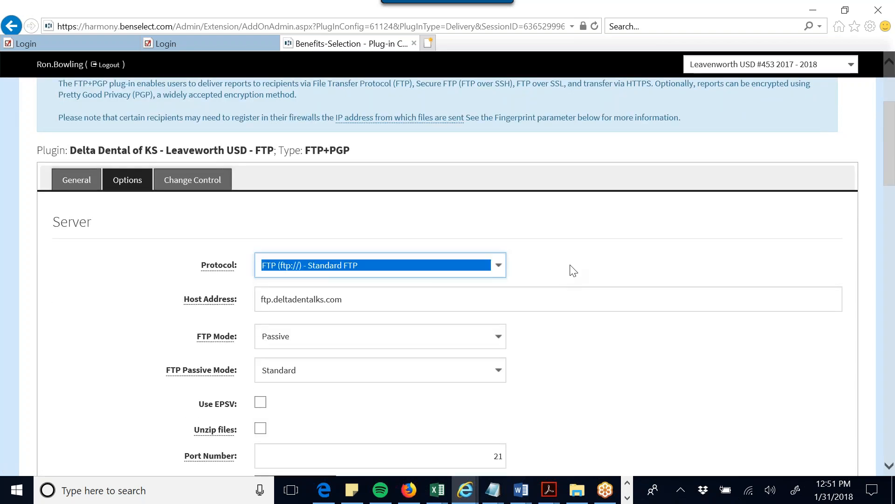
click(583, 352)
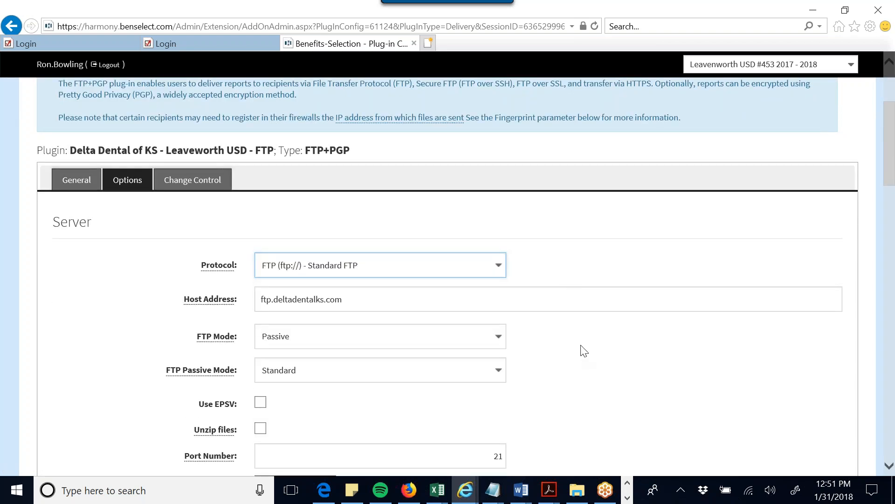
scroll(582, 350, down, 3)
scroll(559, 343, down, 1)
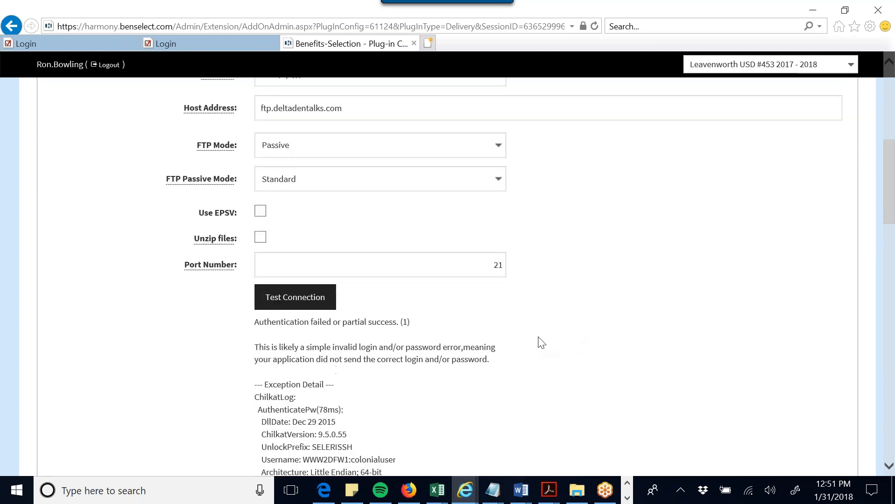
click(332, 300)
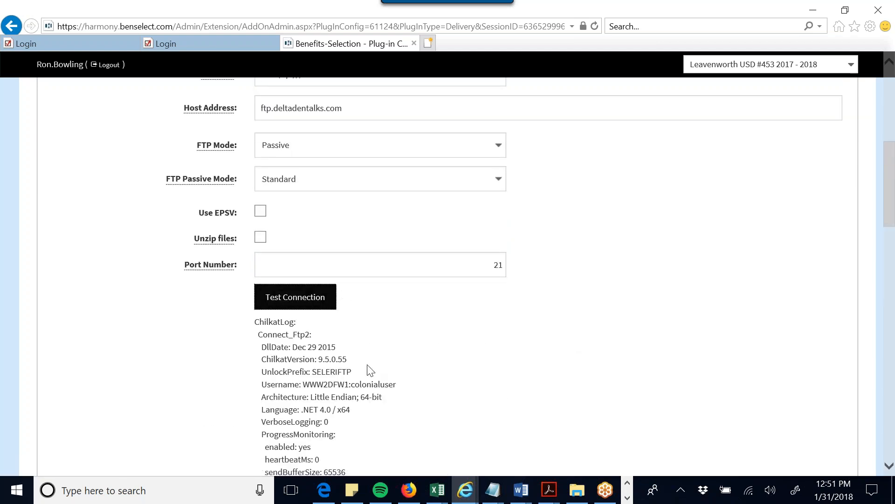
click(410, 490)
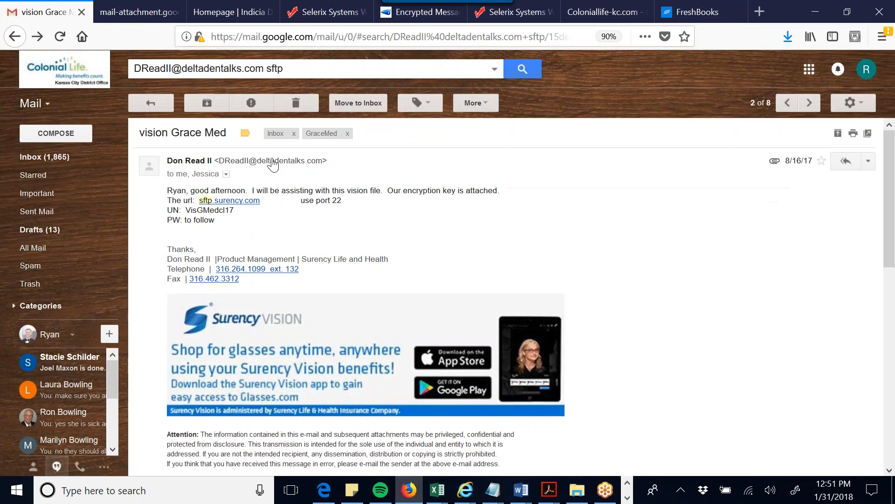
- Copy the SFTP password from the USD Leavenworth email and return to the plug-in page
click(162, 105)
click(386, 194)
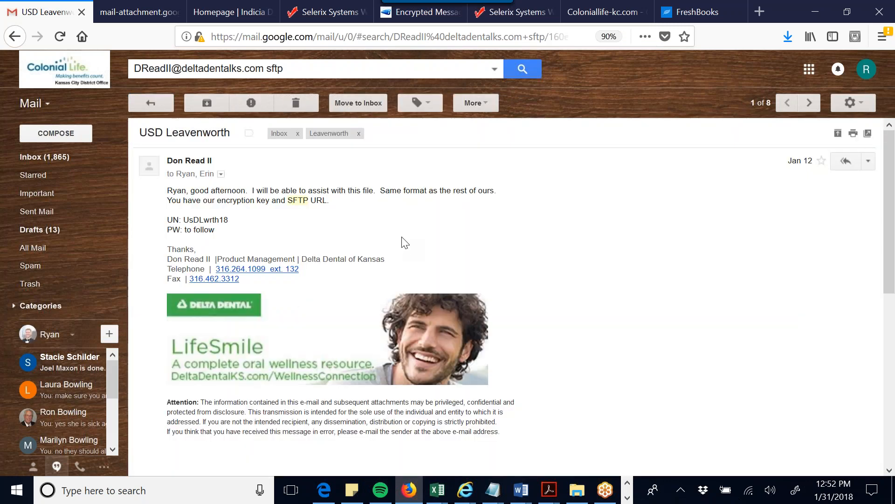
scroll(405, 242, down, 8)
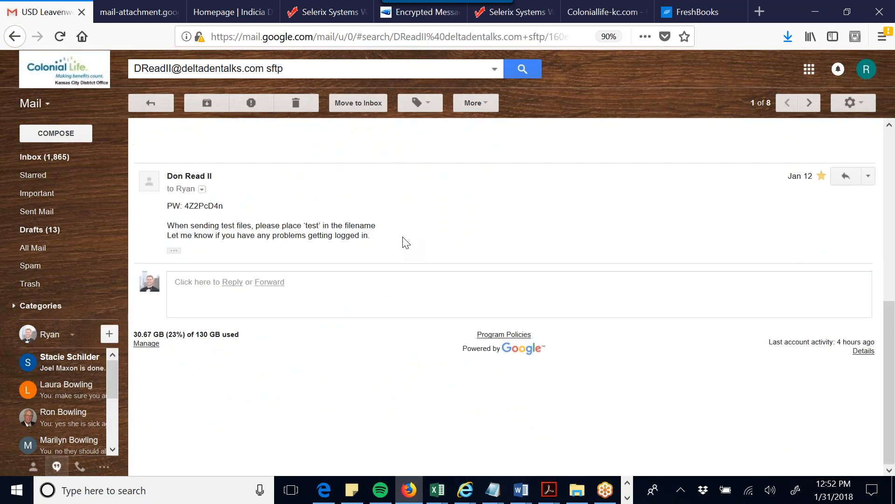
drag(185, 206, 223, 207)
right_click(223, 207)
click(272, 221)
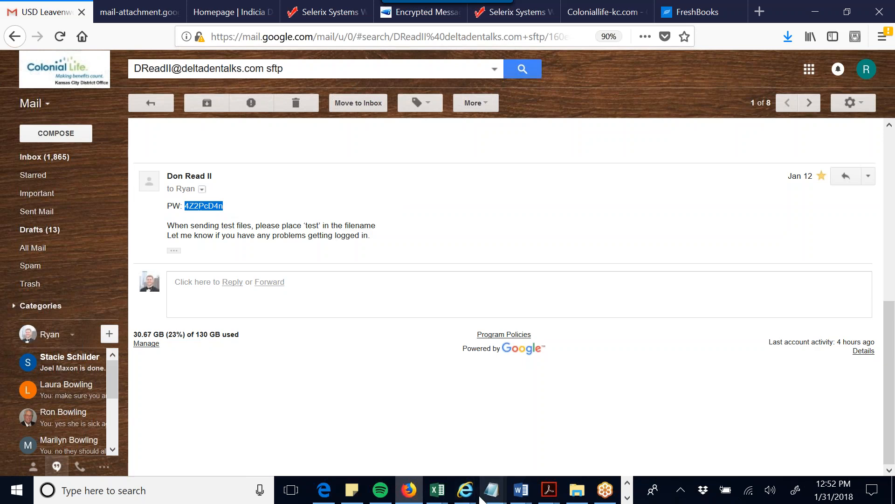
click(467, 491)
click(461, 431)
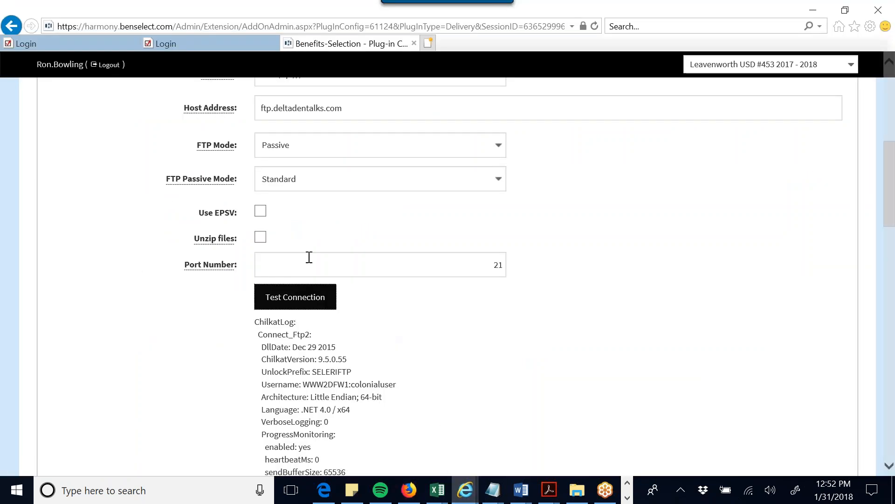
- Set the protocol to SFTP and the host address to sftp.deltadentalks.com
double_click(344, 109)
scroll(341, 139, up, 1)
click(344, 144)
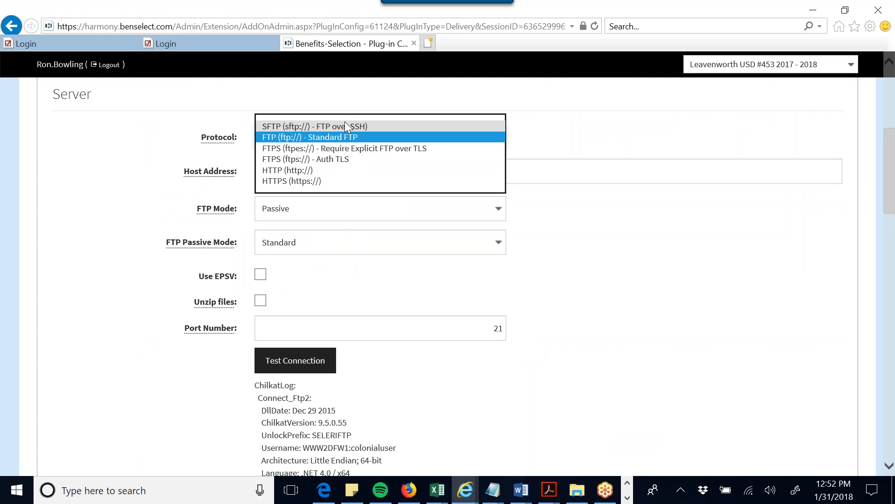
click(345, 126)
click(262, 175)
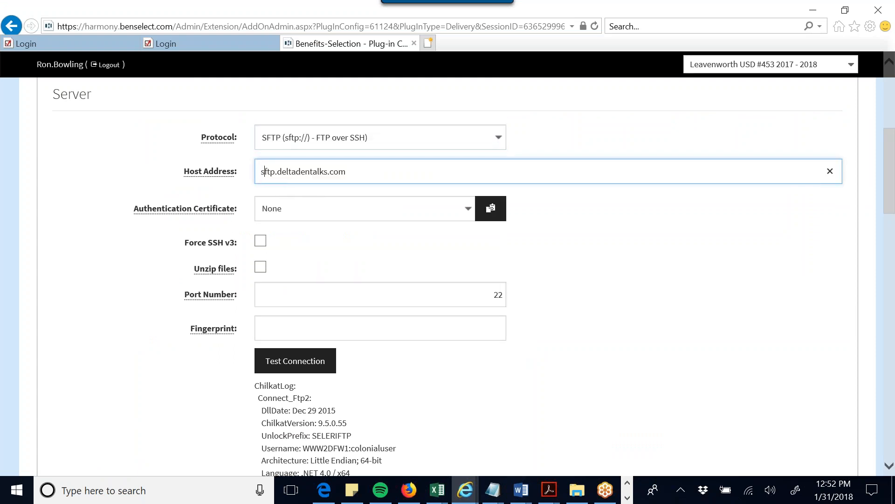
click(575, 285)
- Paste the emailed password into the Password field and run a successful connection test
scroll(575, 285, down, 3)
scroll(575, 285, down, 15)
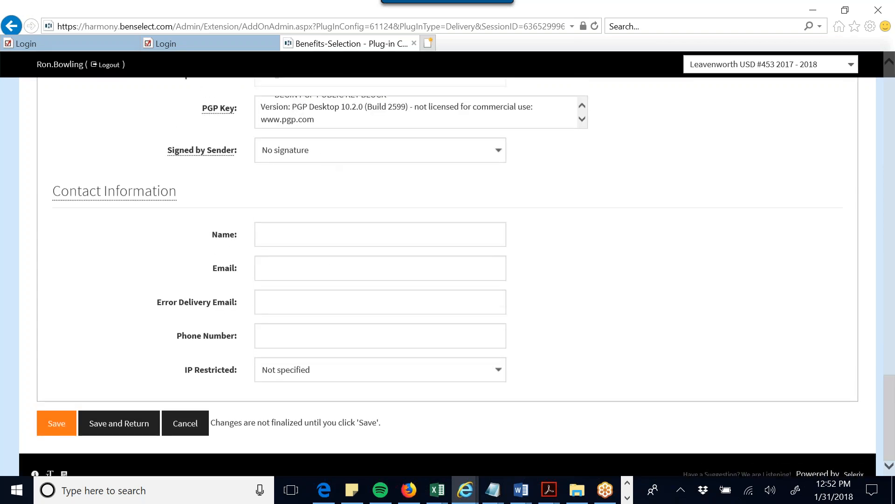
scroll(330, 172, up, 7)
double_click(321, 222)
right_click(293, 229)
click(267, 277)
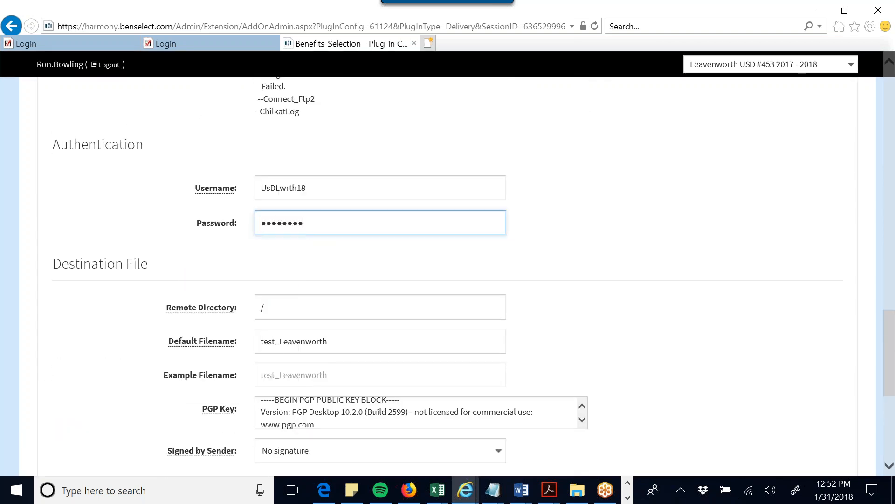
scroll(368, 200, up, 10)
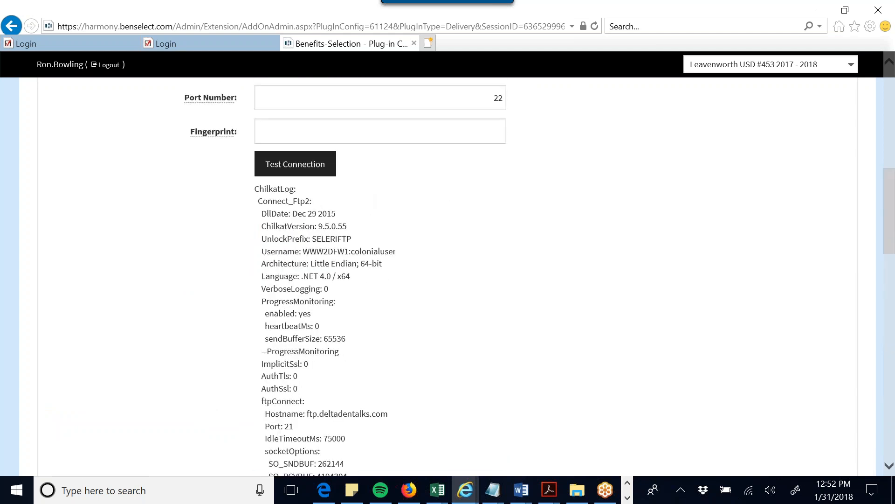
click(314, 166)
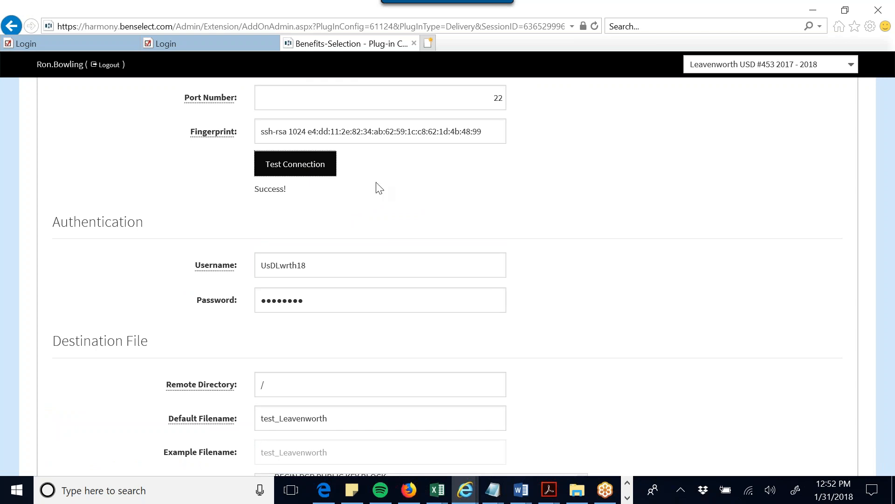
scroll(327, 294, up, 4)
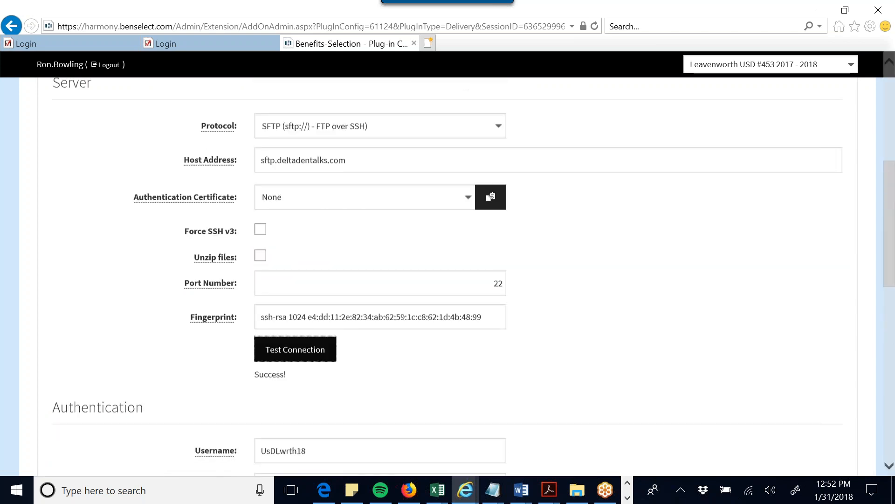
scroll(269, 235, up, 2)
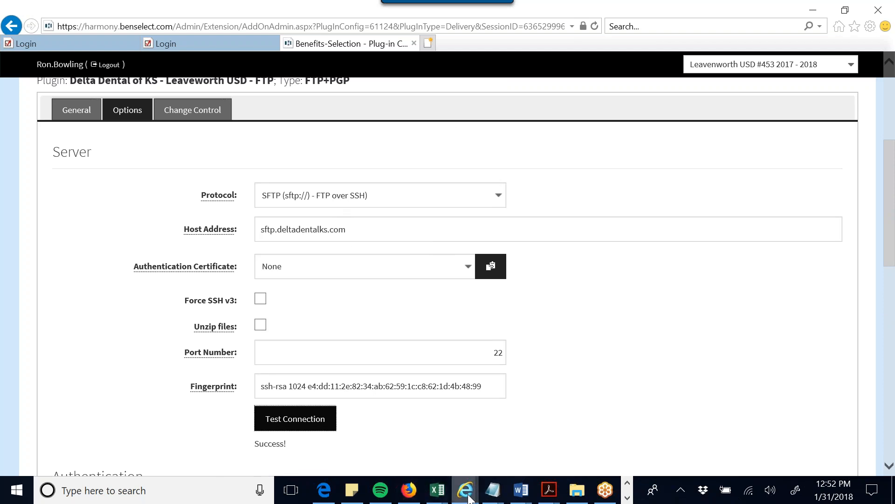
- Review the Delta Dental login details in the Gmail message
click(408, 490)
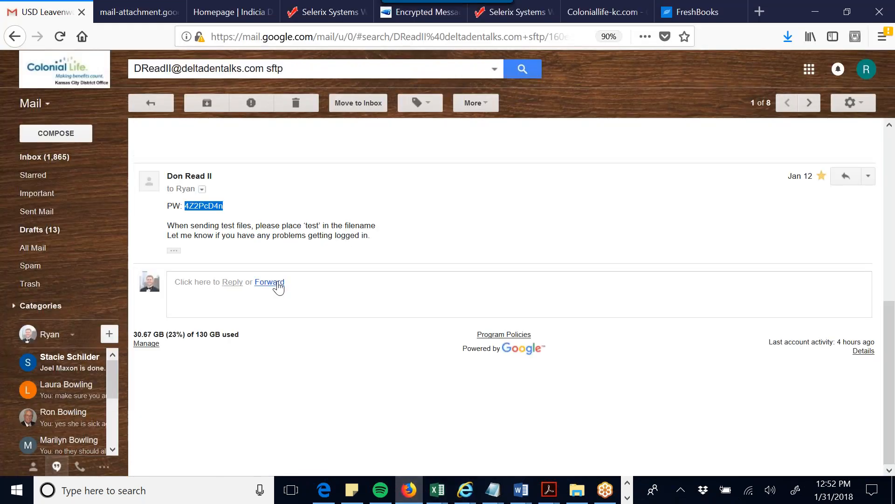
scroll(279, 283, up, 5)
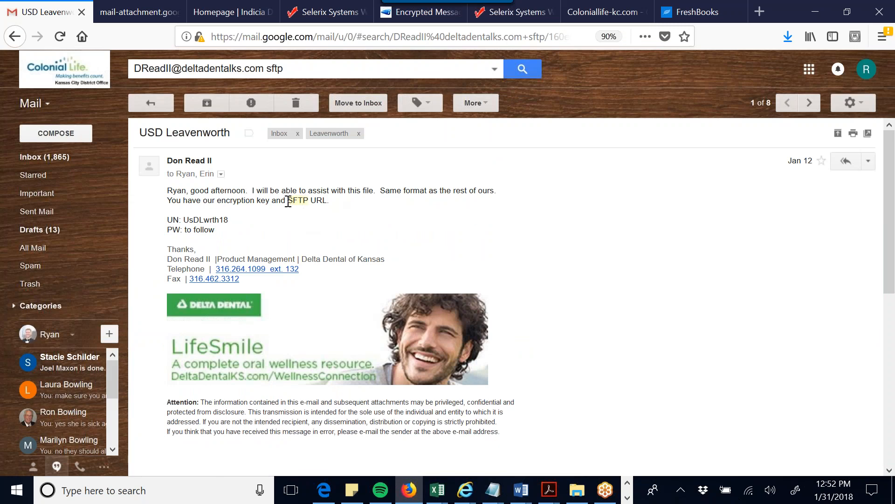
scroll(296, 200, down, 3)
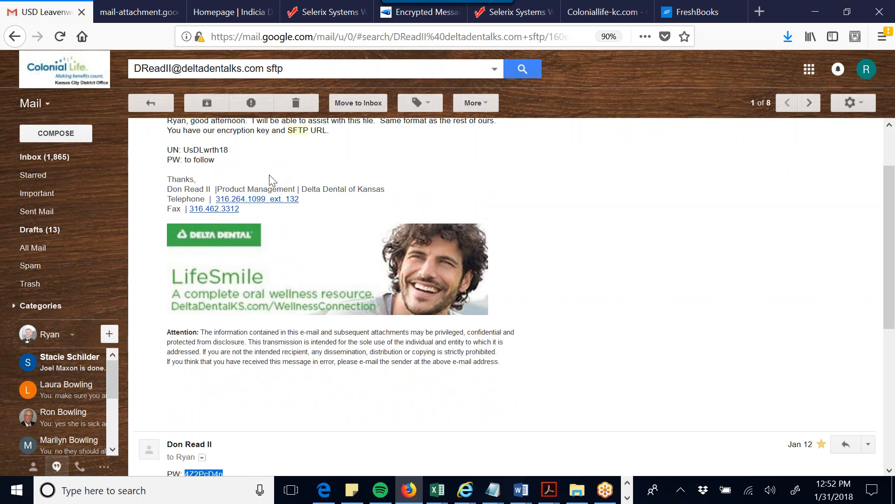
scroll(251, 266, down, 4)
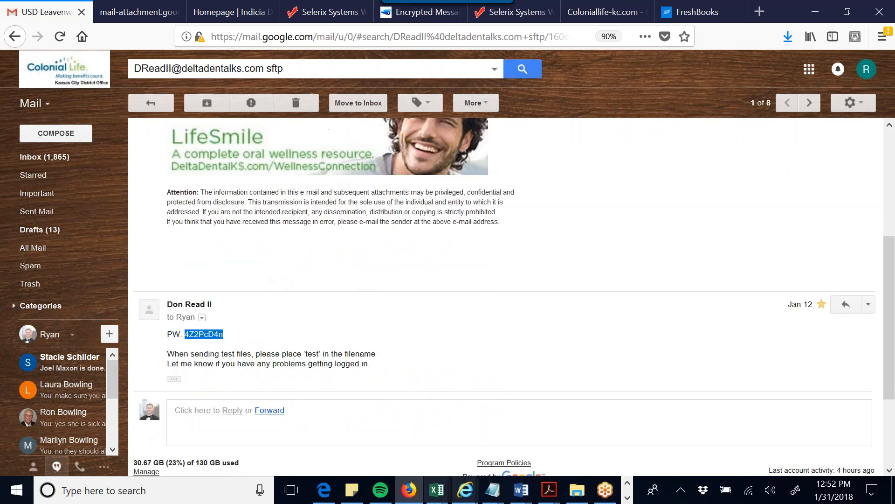
- Check the plug-in's Authentication section, then bring up the Paint SFTP delivery diagram
click(465, 490)
scroll(367, 277, down, 3)
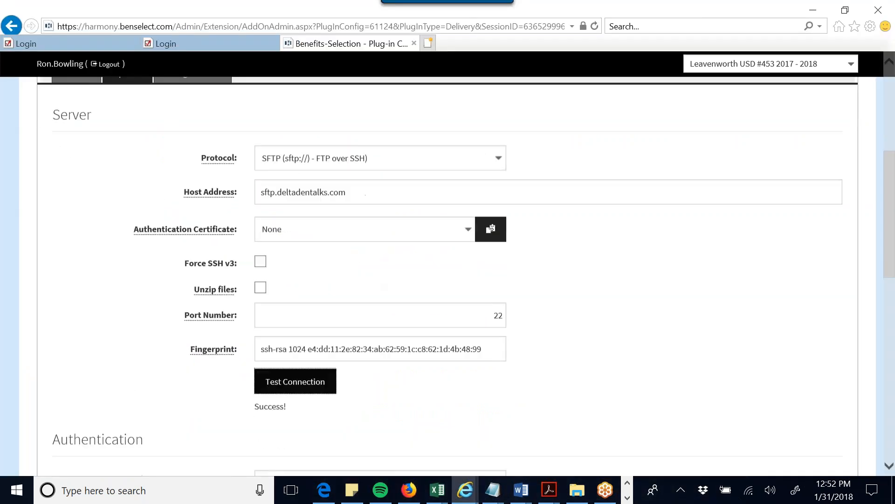
scroll(459, 334, down, 3)
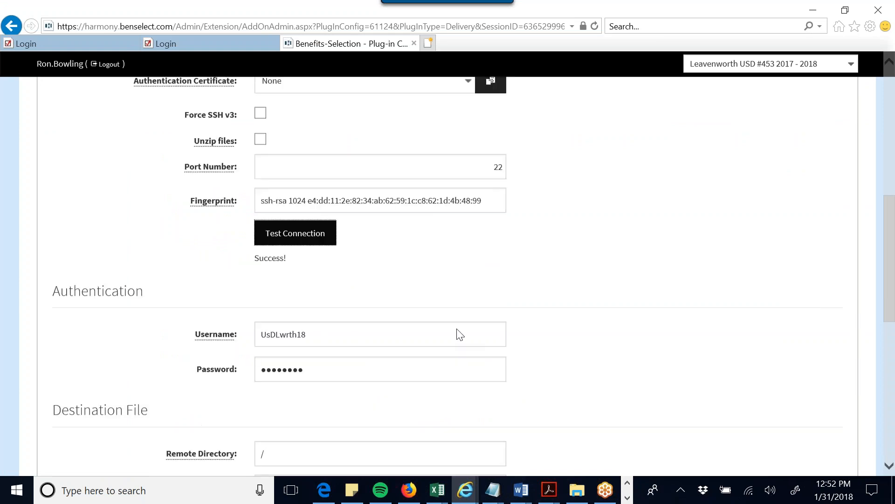
click(627, 497)
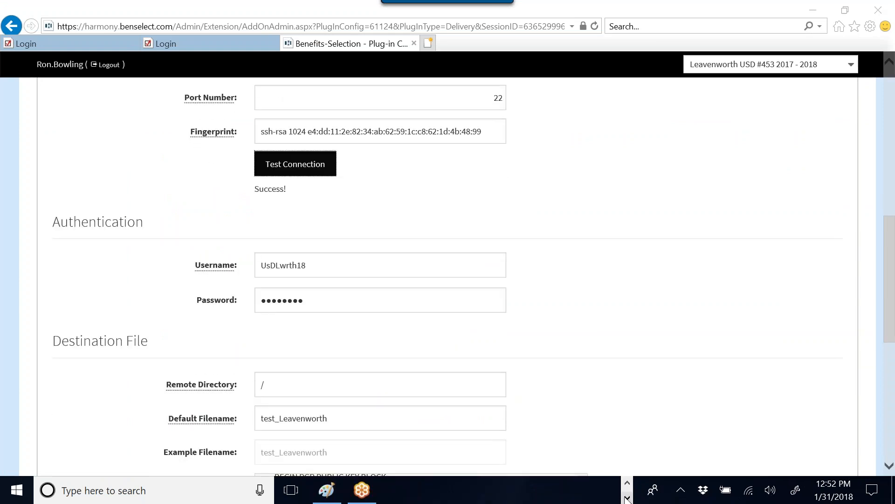
click(327, 492)
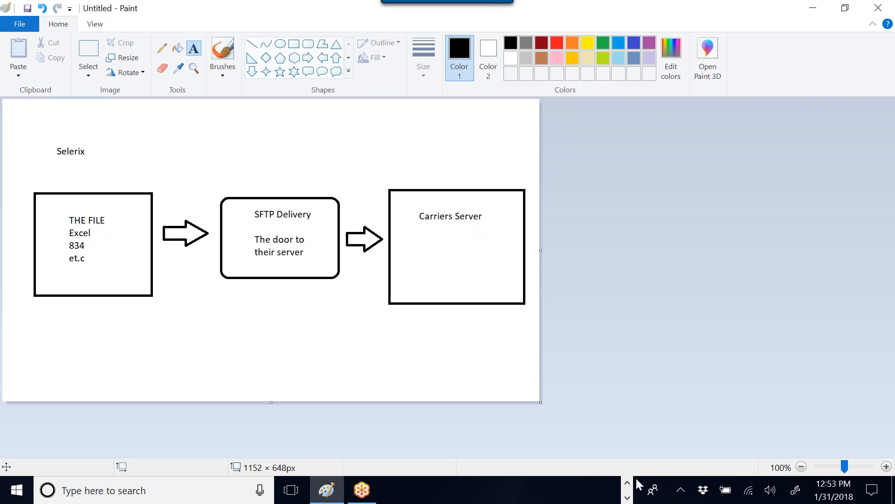
- Minimize the Paint file-delivery diagram to reveal the plug-in page
click(813, 8)
- Pick USD 203 PIPER SCHOOLS 2018 from the case selector list
scroll(345, 238, up, 10)
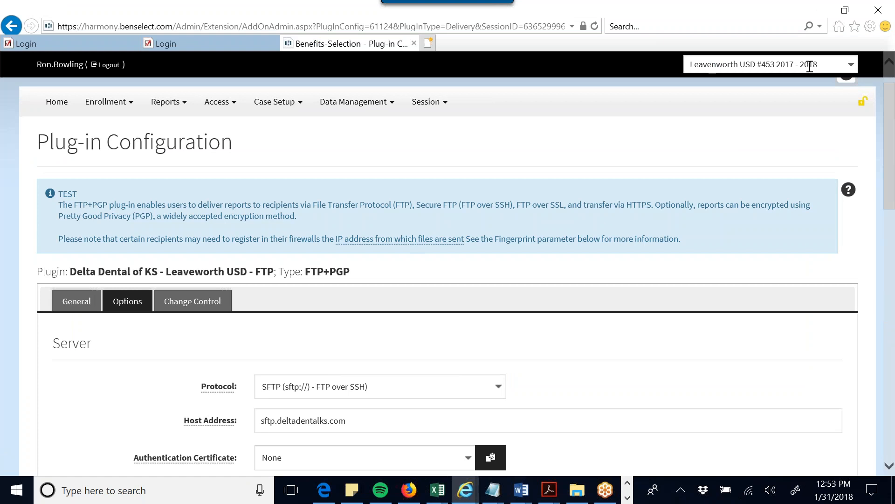
click(851, 65)
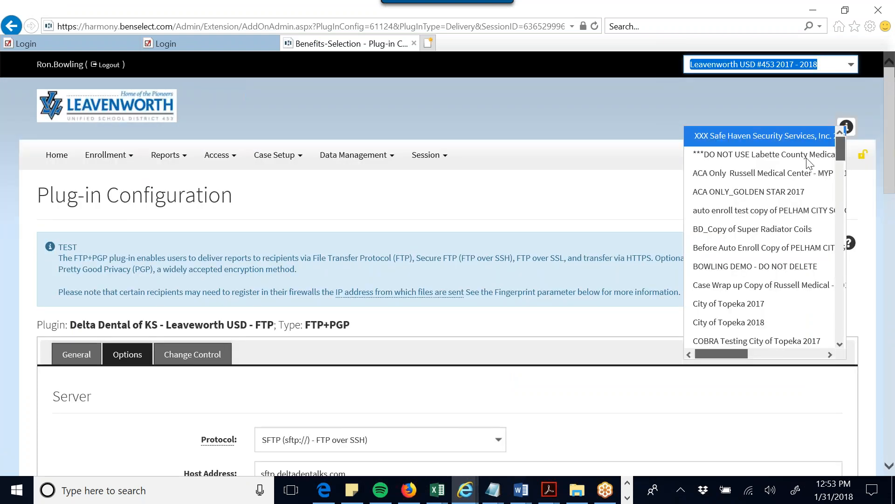
scroll(790, 238, down, 5)
scroll(792, 247, down, 8)
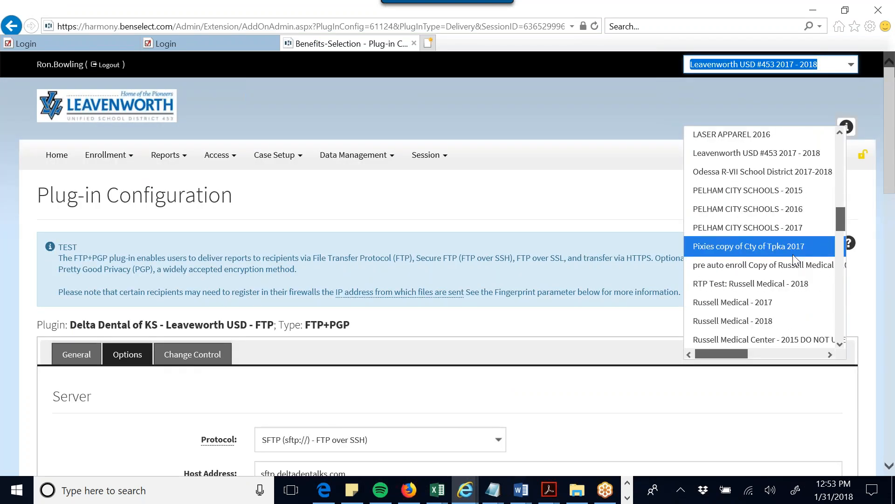
scroll(794, 257, down, 2)
scroll(796, 256, down, 4)
scroll(797, 259, up, 6)
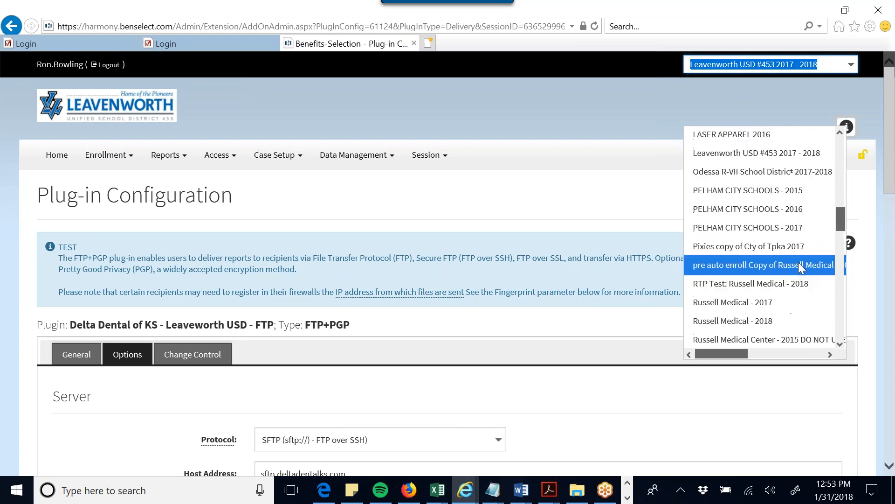
scroll(799, 262, down, 4)
scroll(800, 263, down, 3)
scroll(802, 267, down, 2)
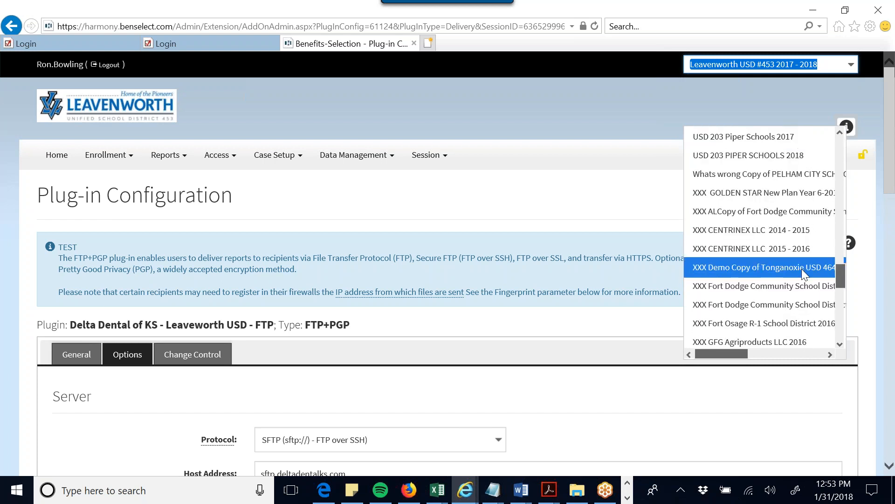
click(800, 155)
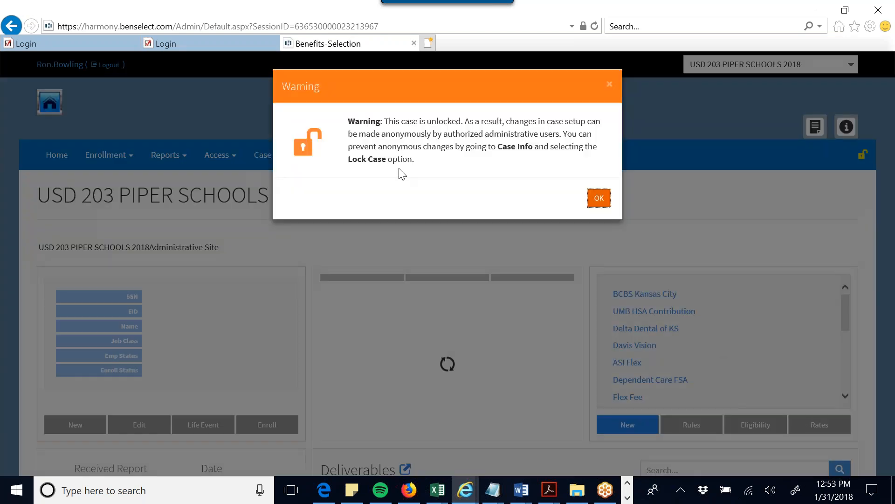
- Dismiss the unlocked warning and run Delta Dental of KS ANSI834 Extract from Case Setup > Plug-Ins page 2
click(597, 196)
click(278, 155)
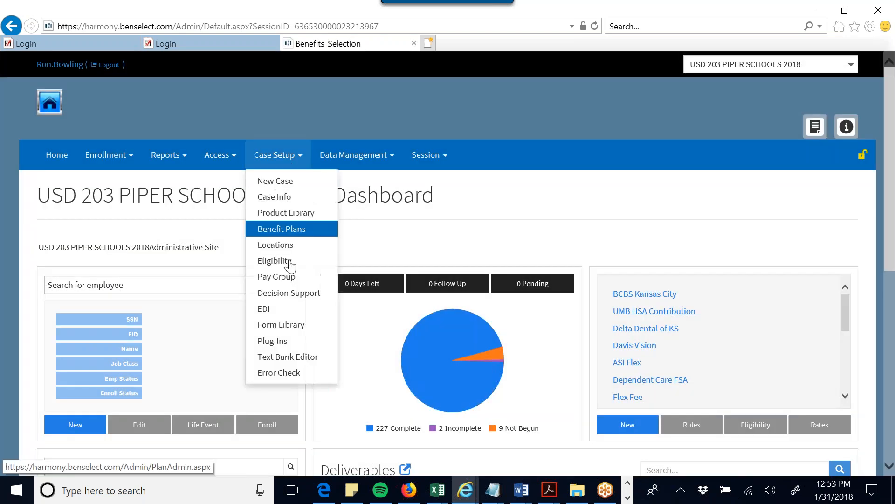
click(287, 340)
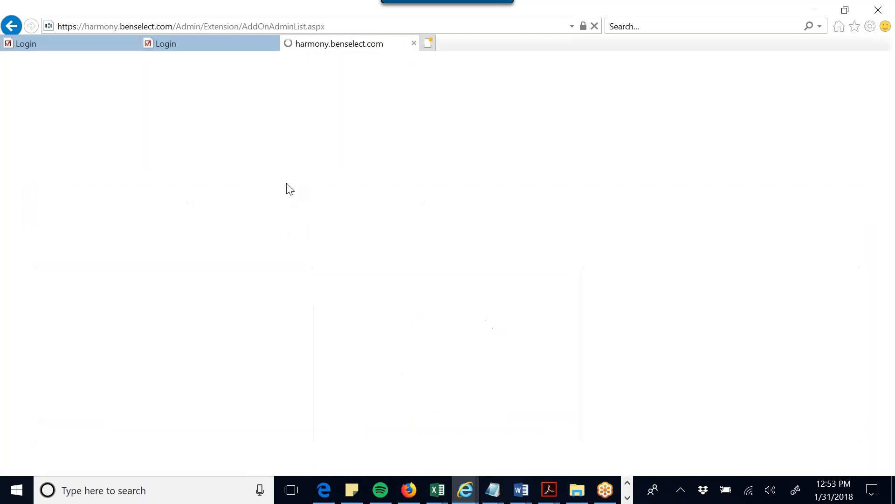
scroll(312, 364, down, 3)
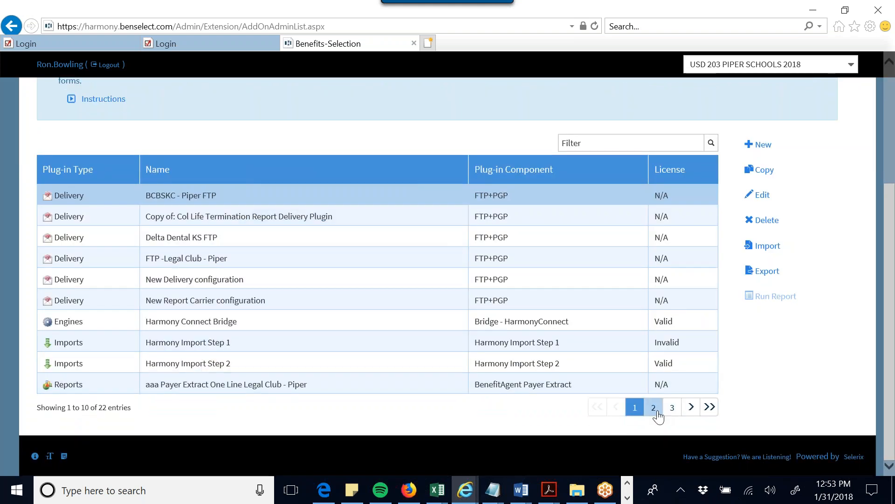
click(654, 410)
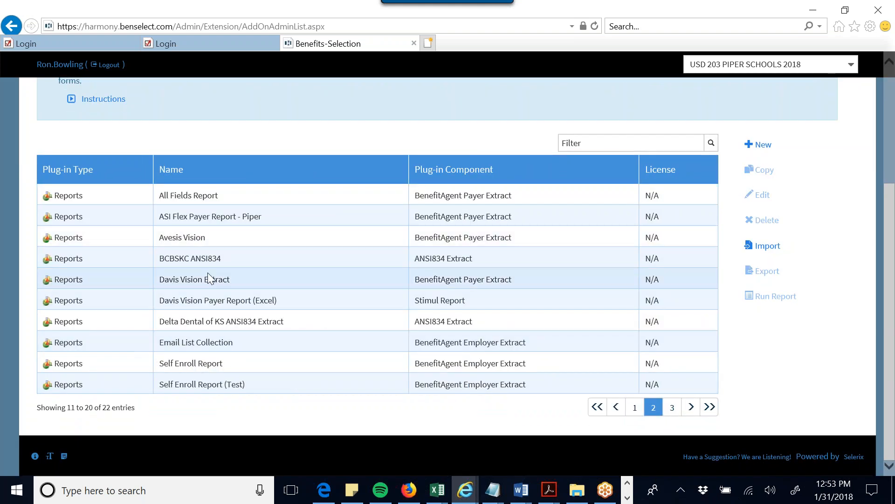
click(235, 323)
click(785, 296)
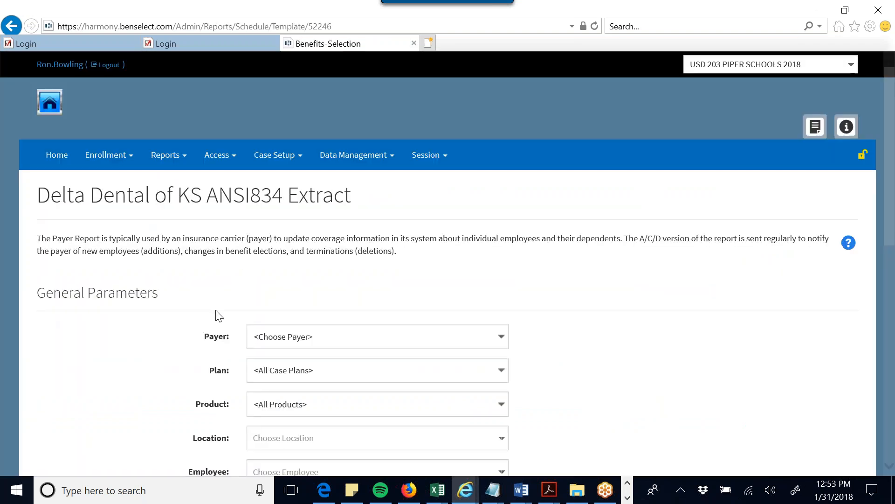
- Set Payer to Delta Dental of Kansas with Location and Employee both All
scroll(352, 312, down, 3)
click(403, 209)
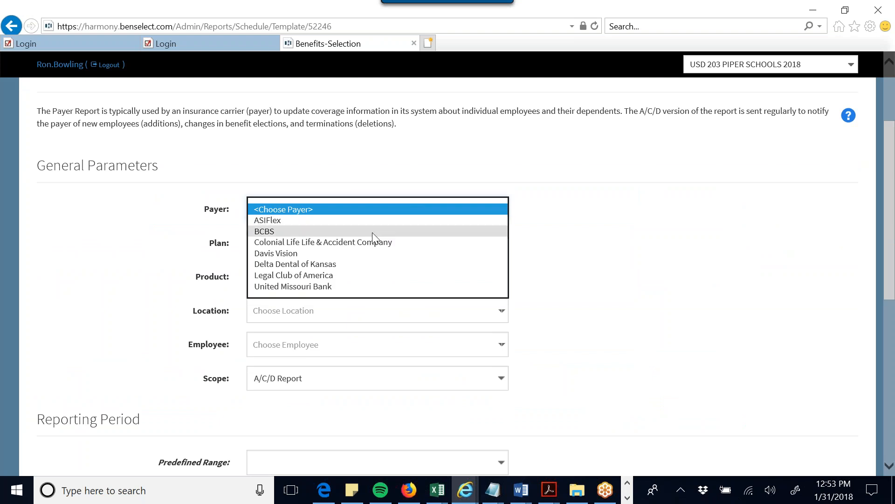
click(355, 264)
scroll(708, 266, down, 1)
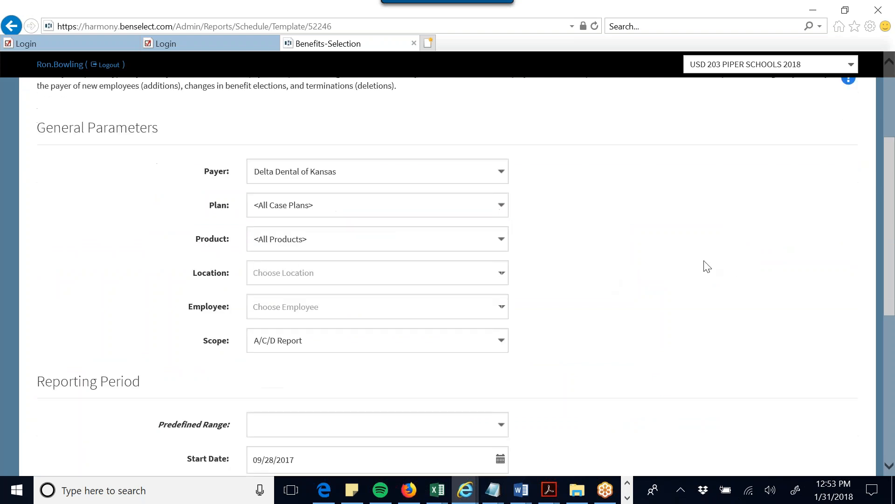
scroll(707, 266, down, 1)
click(502, 247)
click(366, 272)
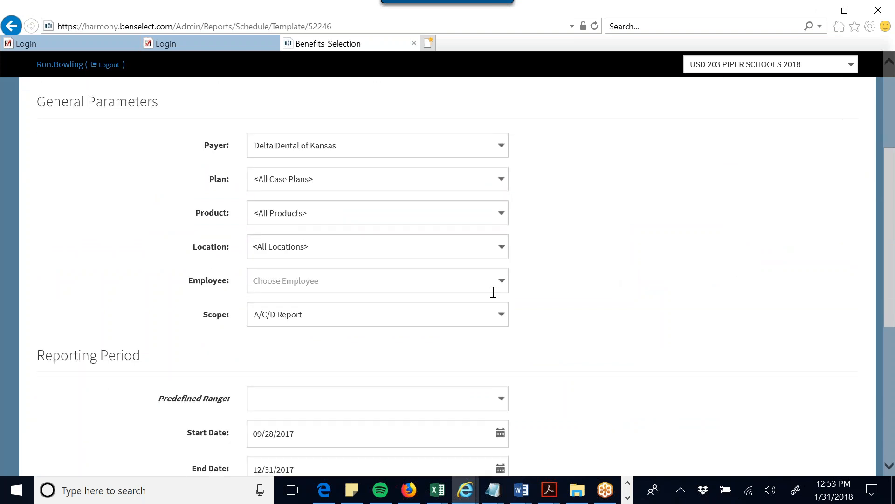
click(503, 290)
click(356, 298)
- Set Scope to Full Report, choose Deliver Report, and open Choose Recipients
scroll(541, 280, down, 1)
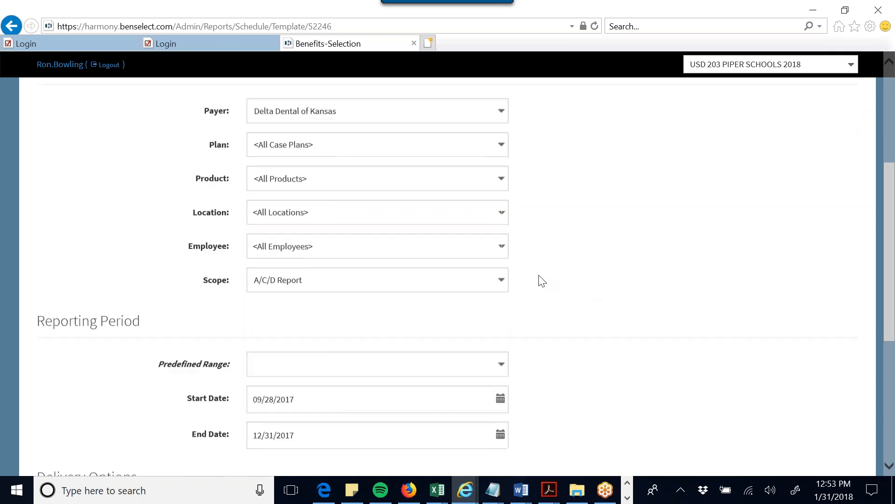
scroll(541, 280, down, 1)
click(500, 250)
click(366, 266)
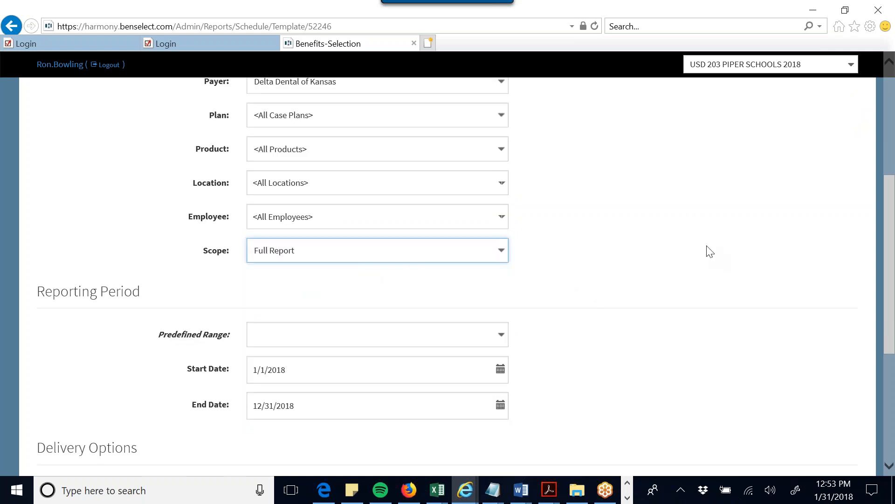
scroll(614, 241, down, 8)
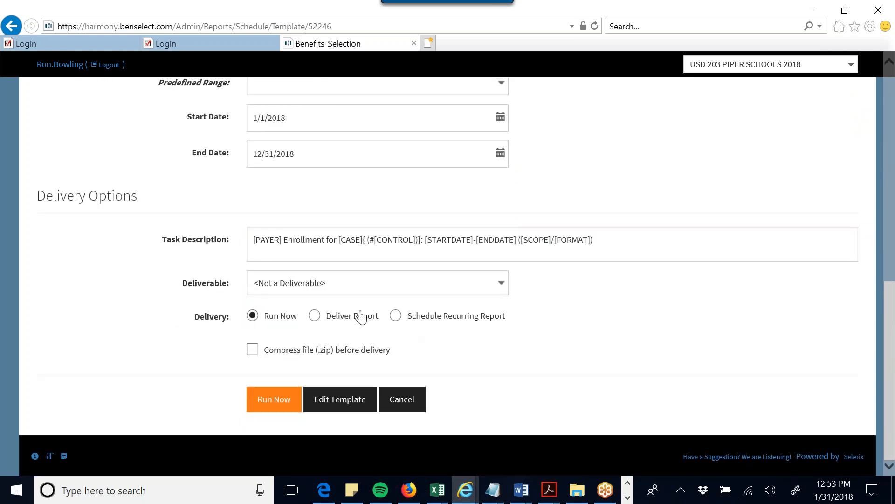
click(361, 317)
scroll(447, 294, down, 4)
click(294, 262)
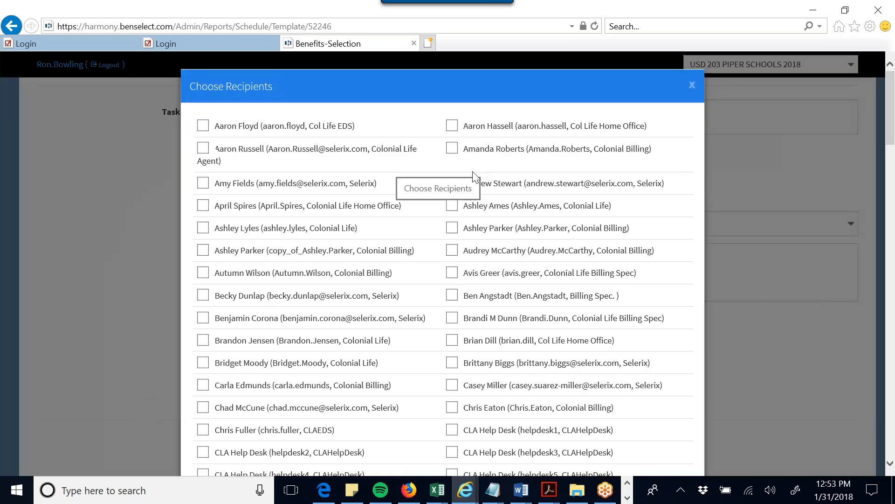
- Check Delta Dental KS FTP in the recipient list and confirm with OK
scroll(470, 248, down, 20)
scroll(388, 284, down, 7)
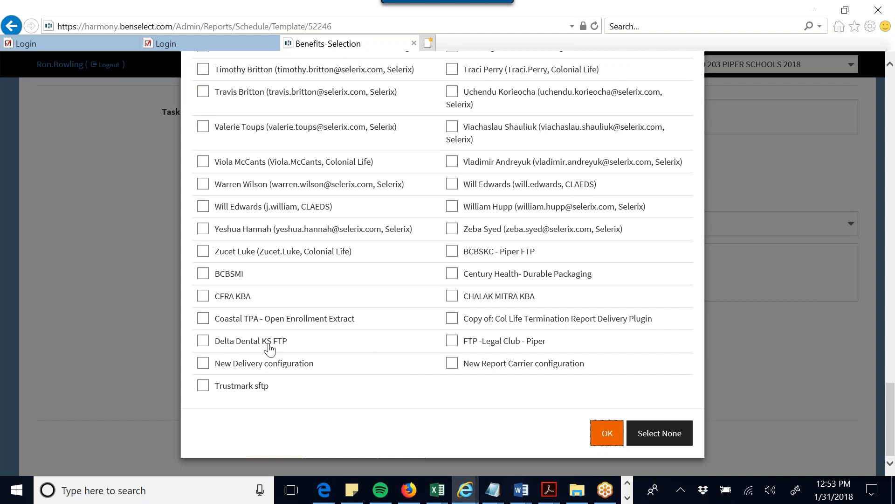
click(204, 342)
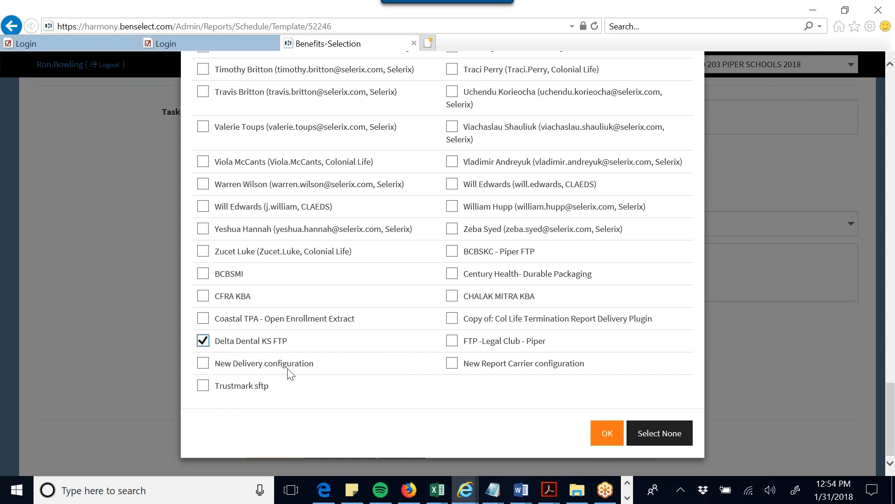
click(607, 434)
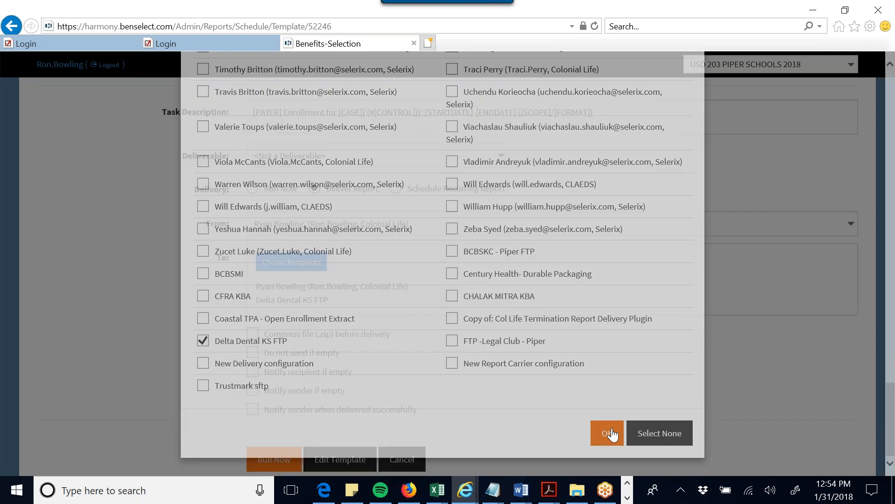
scroll(279, 415, down, 2)
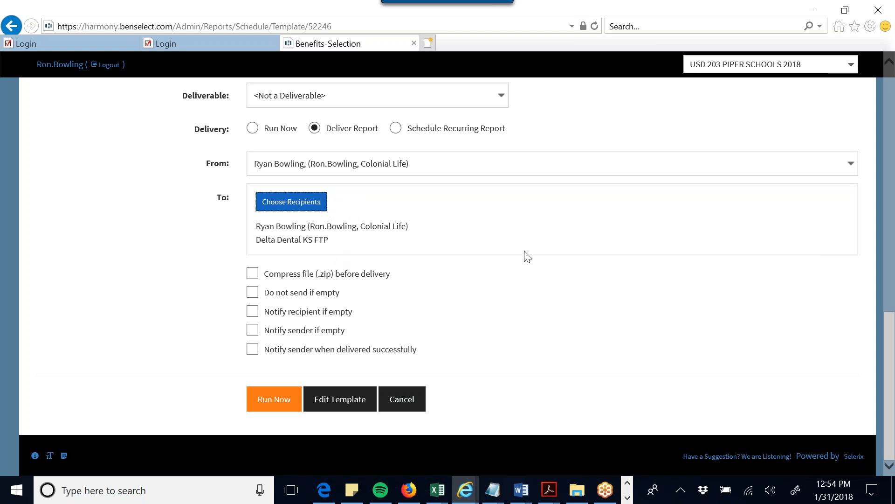
scroll(527, 256, up, 10)
click(109, 154)
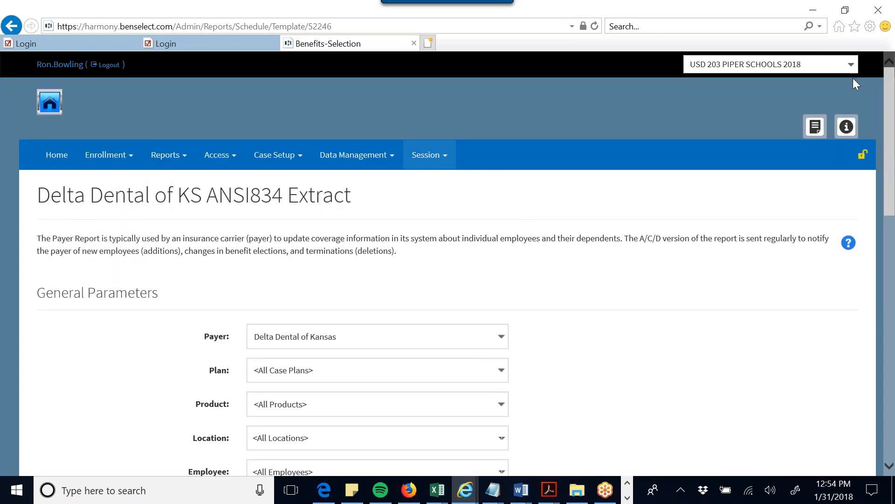
click(851, 64)
mouse_move(841, 108)
mouse_down()
mouse_move(842, 128)
mouse_move(843, 102)
mouse_up()
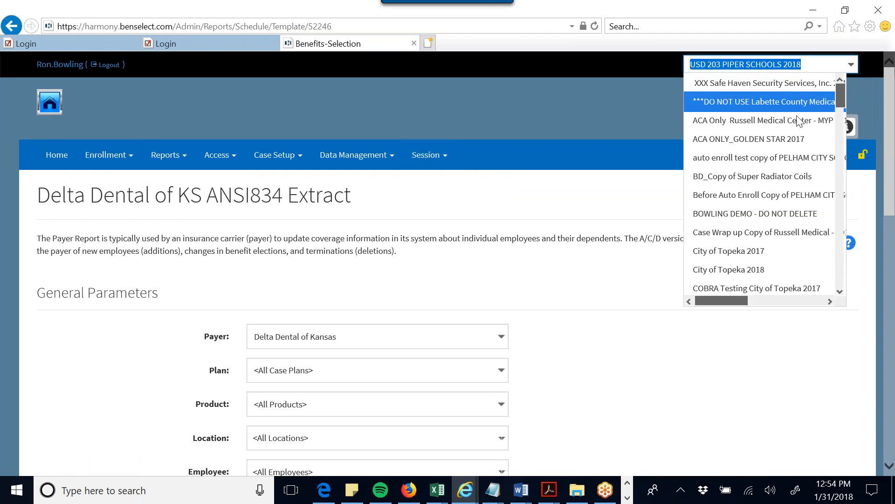
click(587, 129)
click(504, 3)
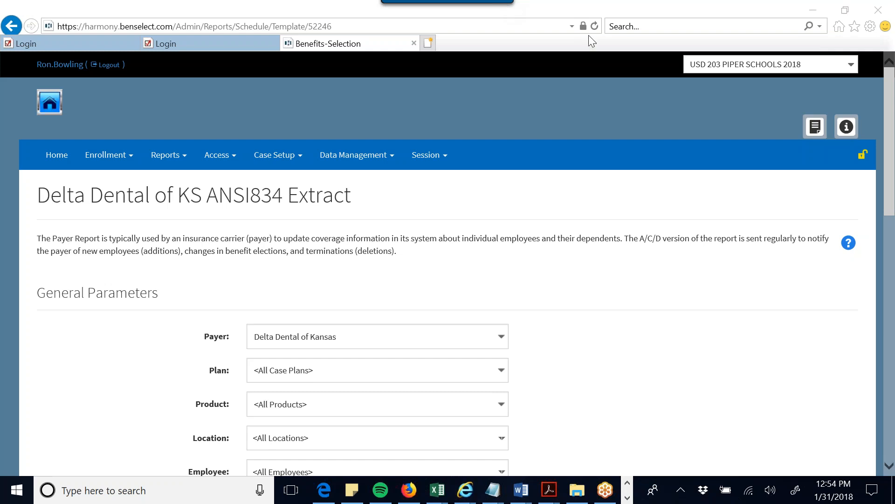